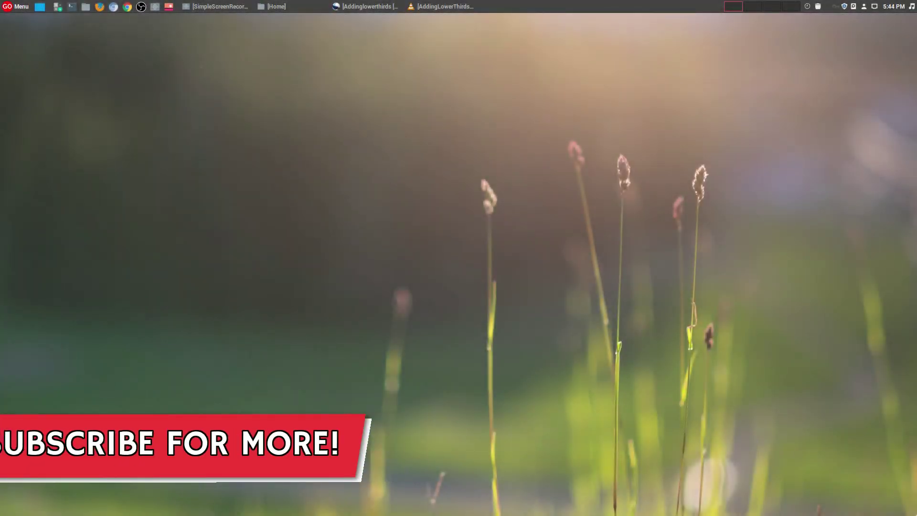
Review the finished lower-thirds video AddingLowerThirdsComplete.mp4 in full screen in VLC, pause it and put the player away.
{"action": "left_click", "coordinate": [472, 6]}
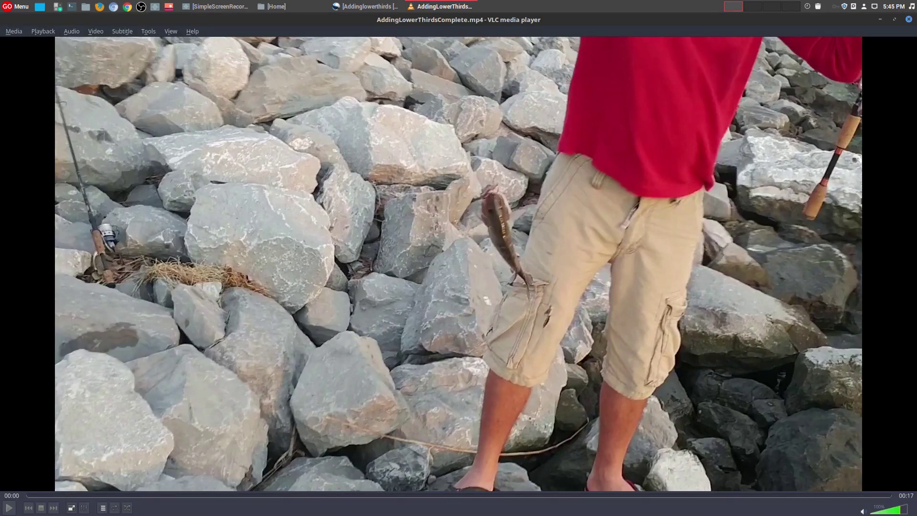
{"action": "double_click", "coordinate": [808, 377]}
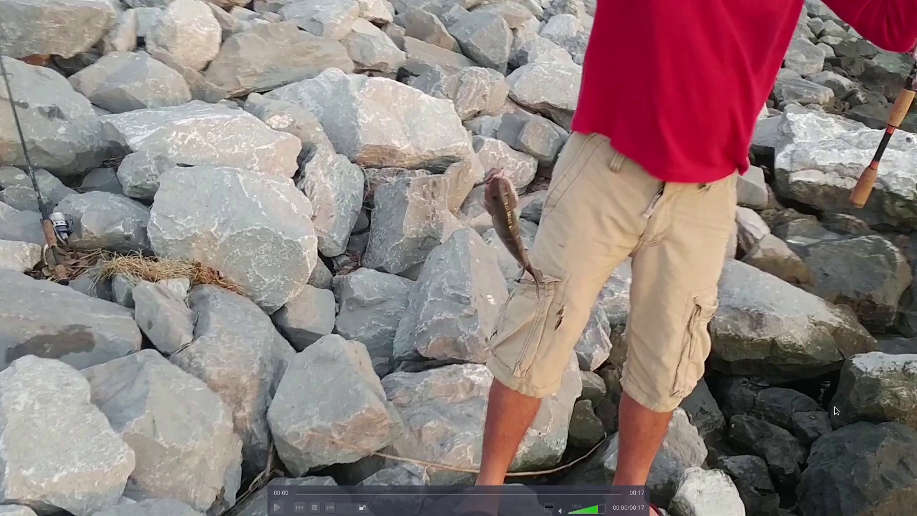
{"action": "key", "text": "space"}
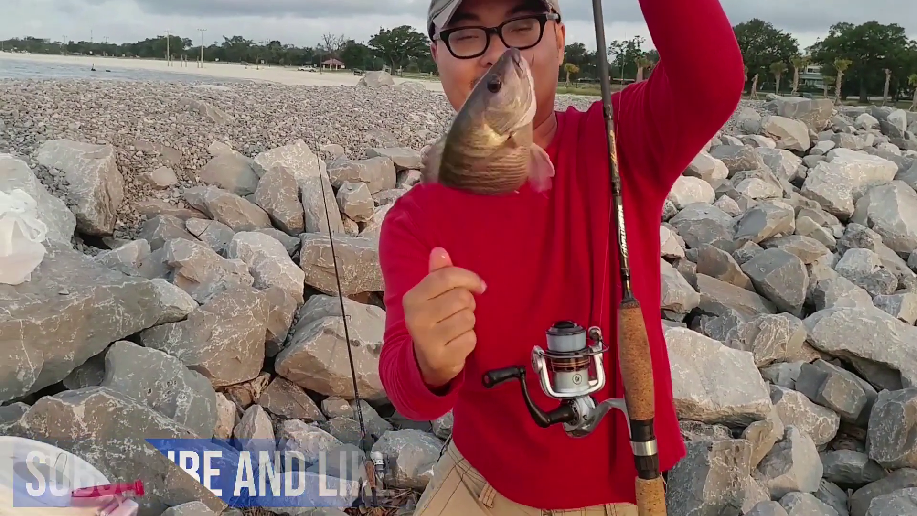
{"action": "mouse_move", "coordinate": [881, 362]}
{"action": "key", "text": "space"}
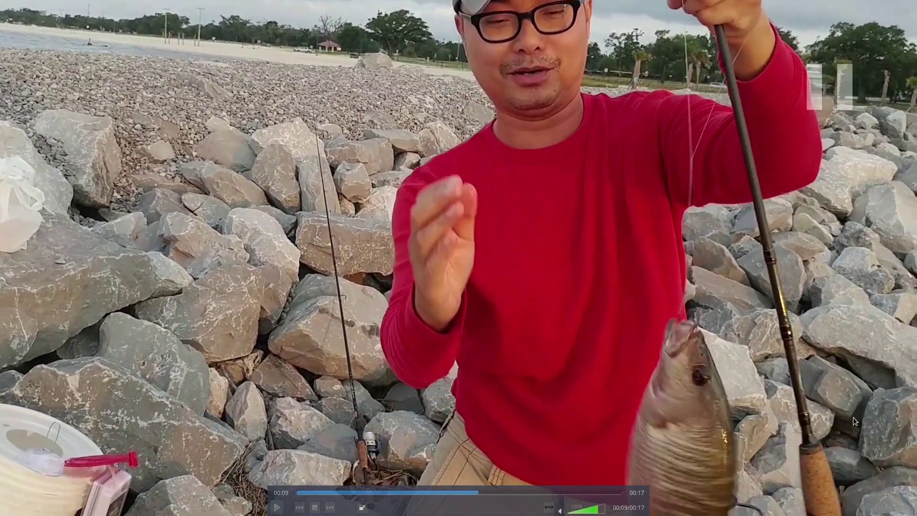
{"action": "key", "text": "Escape"}
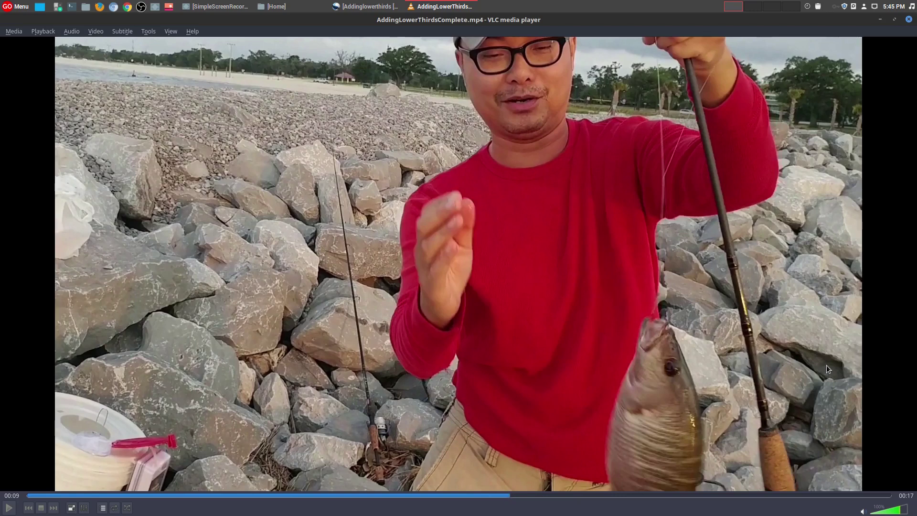
{"action": "left_click", "coordinate": [884, 21]}
Switch to OpenShot Video Editor, enlarge it to fill the screen and start a new static title.
{"action": "left_click", "coordinate": [365, 6]}
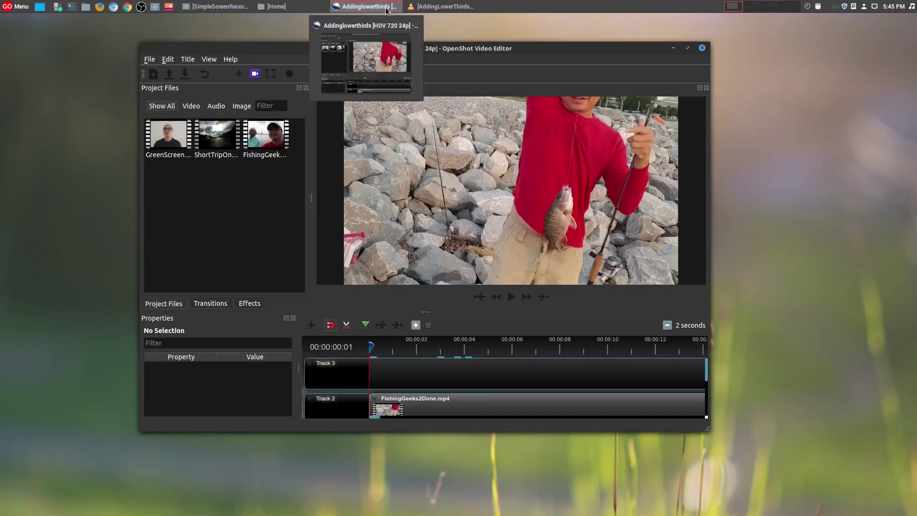
{"action": "left_click", "coordinate": [271, 76]}
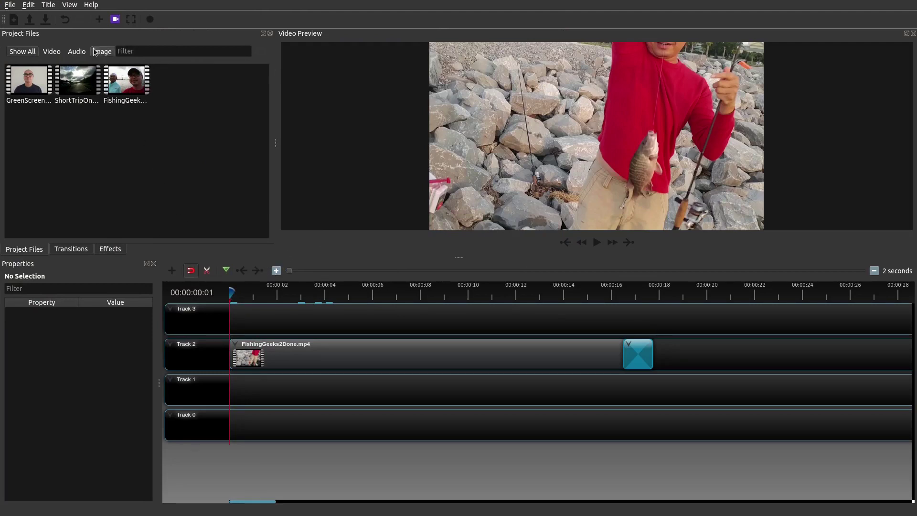
{"action": "left_click", "coordinate": [47, 5]}
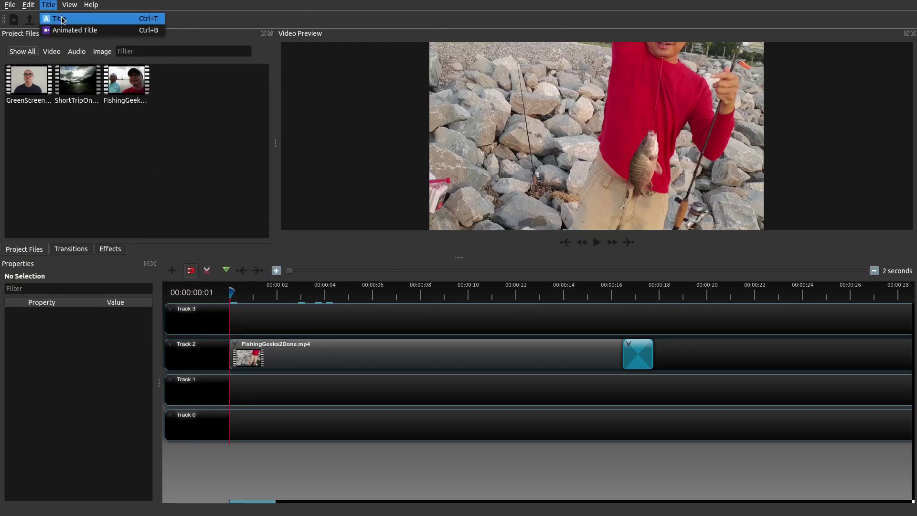
{"action": "left_click", "coordinate": [58, 18]}
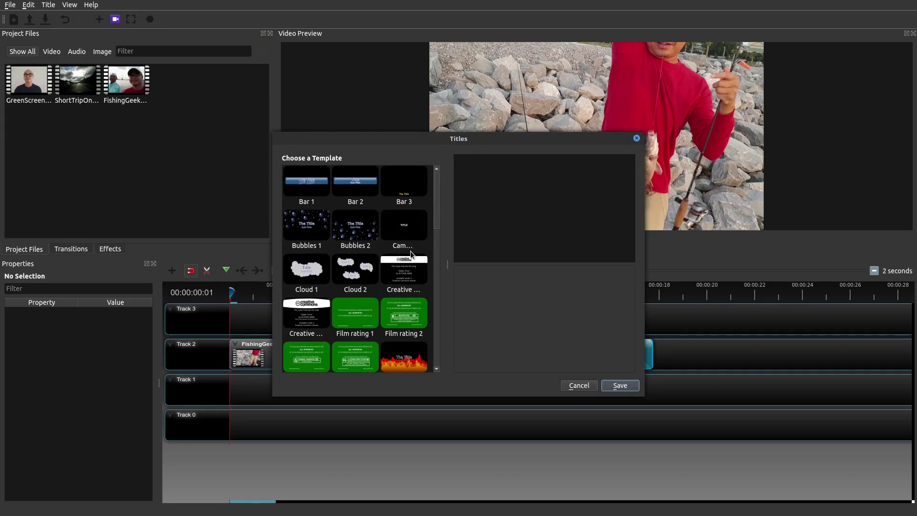
Preview the Gray box 1 to Gray box 4 title templates.
{"action": "scroll", "coordinate": [409, 251], "scroll_direction": "down", "scroll_amount": 5}
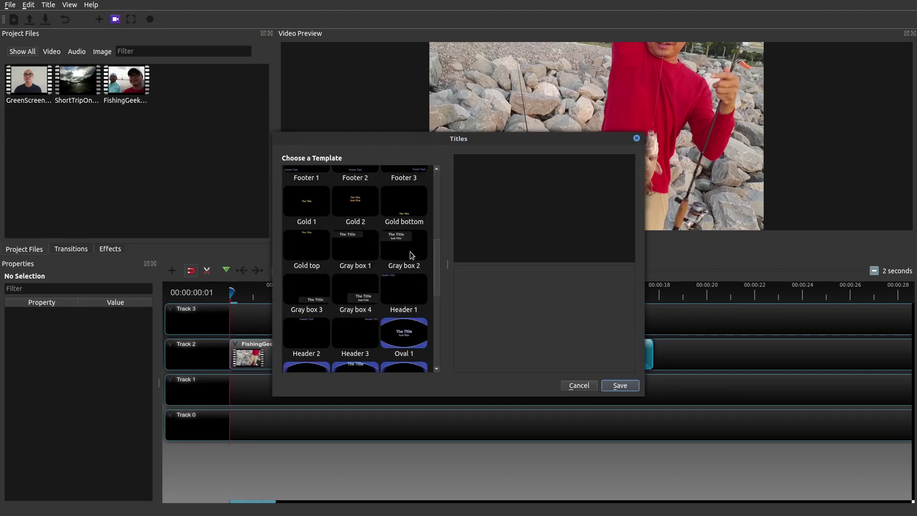
{"action": "left_click", "coordinate": [308, 280]}
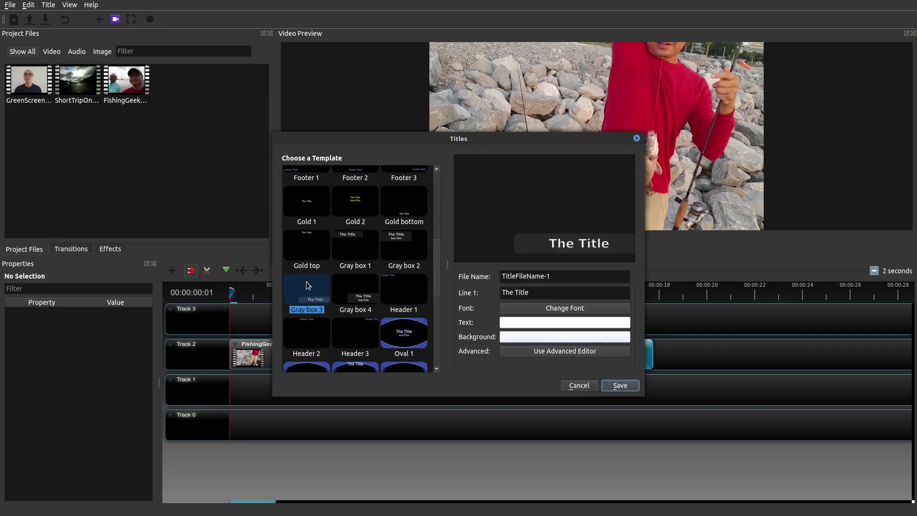
{"action": "left_click", "coordinate": [348, 288]}
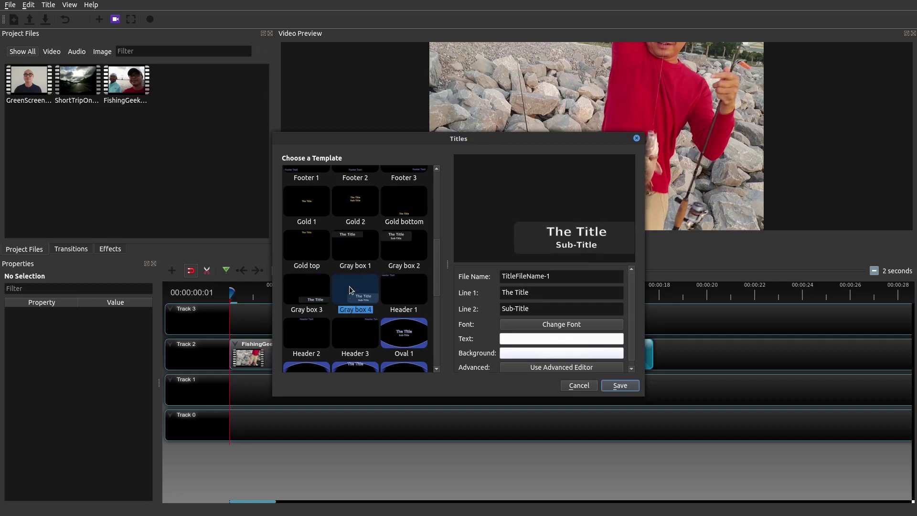
{"action": "left_click", "coordinate": [349, 245]}
{"action": "left_click", "coordinate": [397, 245]}
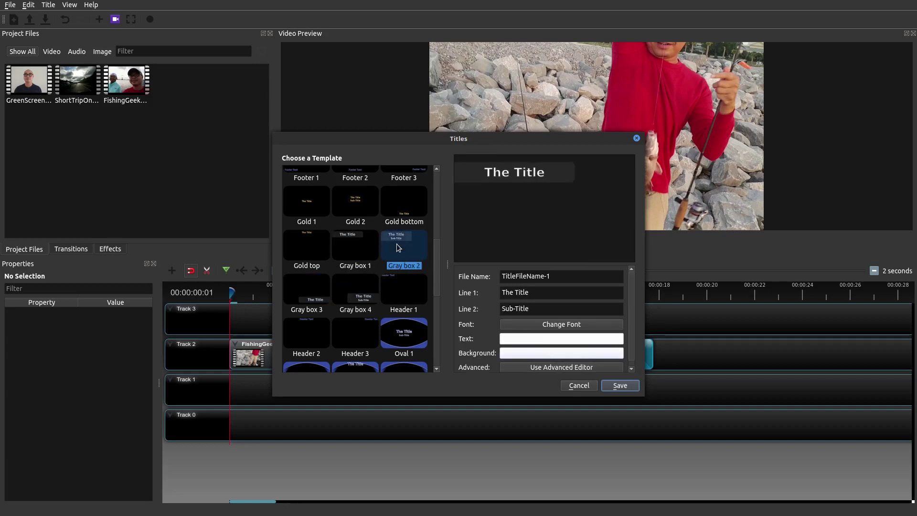
Open the Footer 1 template in the advanced editor, Inkscape, and delete its footer text.
{"action": "scroll", "coordinate": [368, 251], "scroll_direction": "up", "scroll_amount": 3}
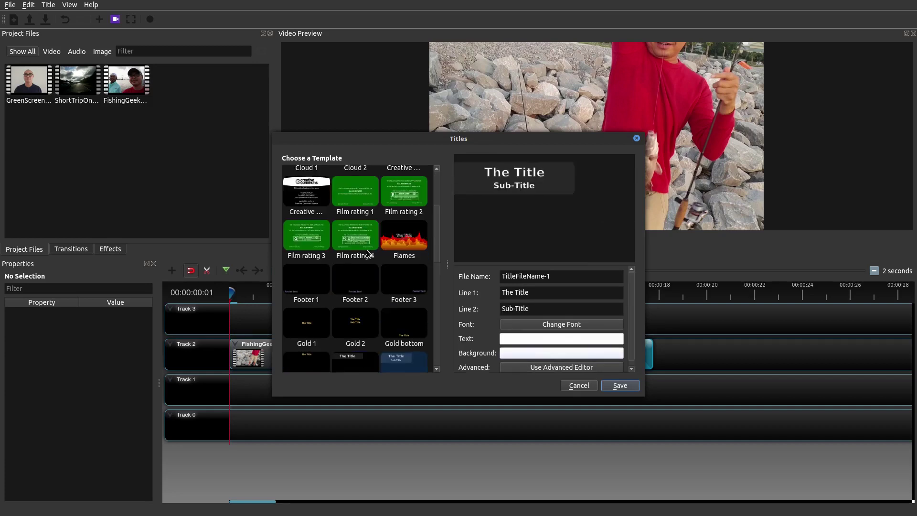
{"action": "left_click", "coordinate": [313, 283]}
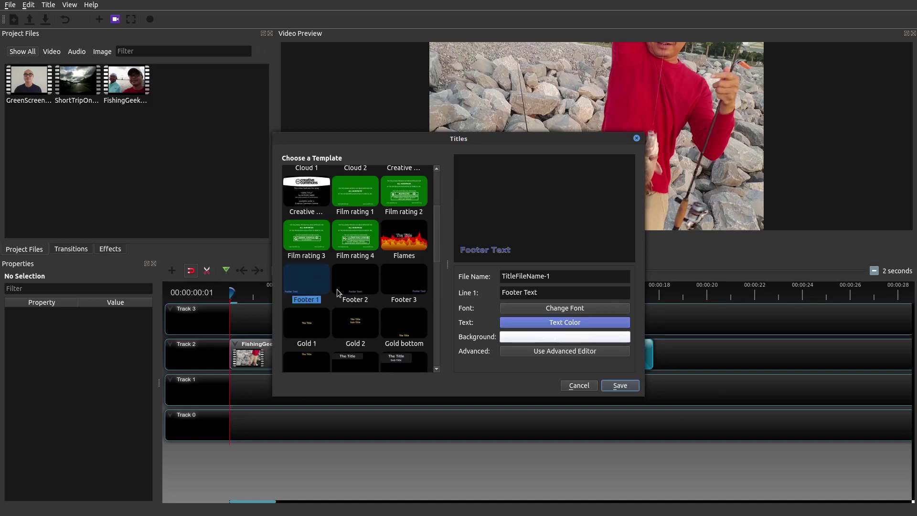
{"action": "left_click", "coordinate": [577, 352]}
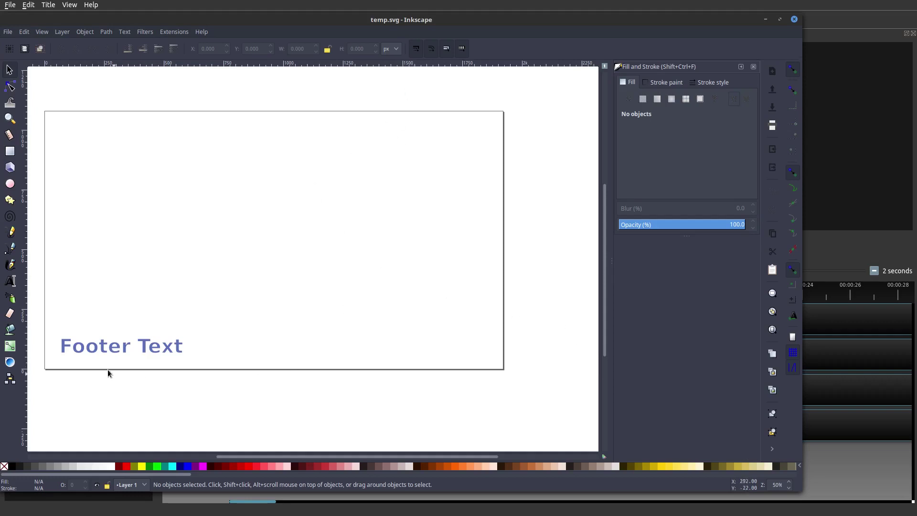
{"action": "left_click", "coordinate": [104, 346]}
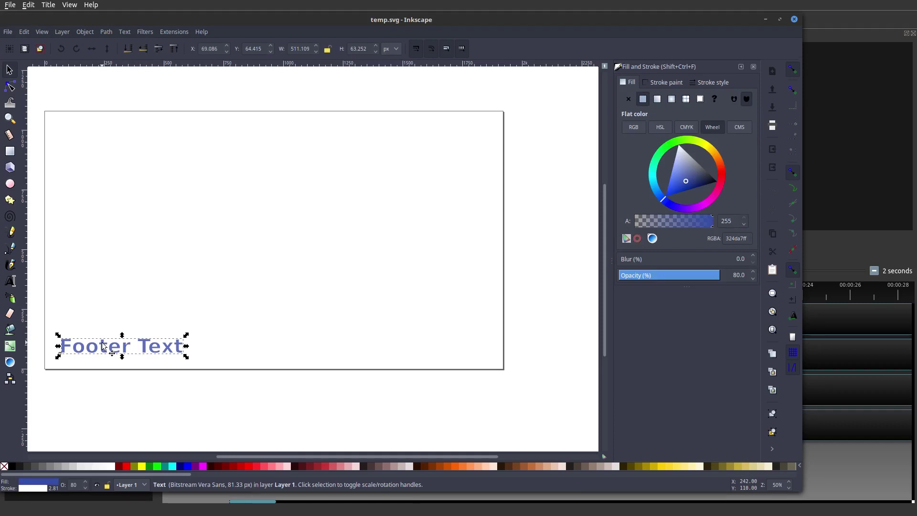
{"action": "key", "text": "Delete"}
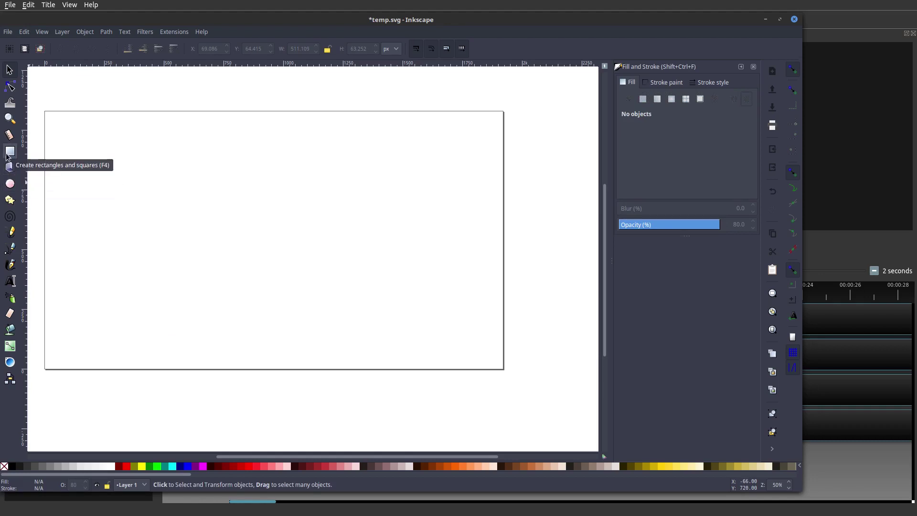
{"action": "left_click", "coordinate": [10, 167]}
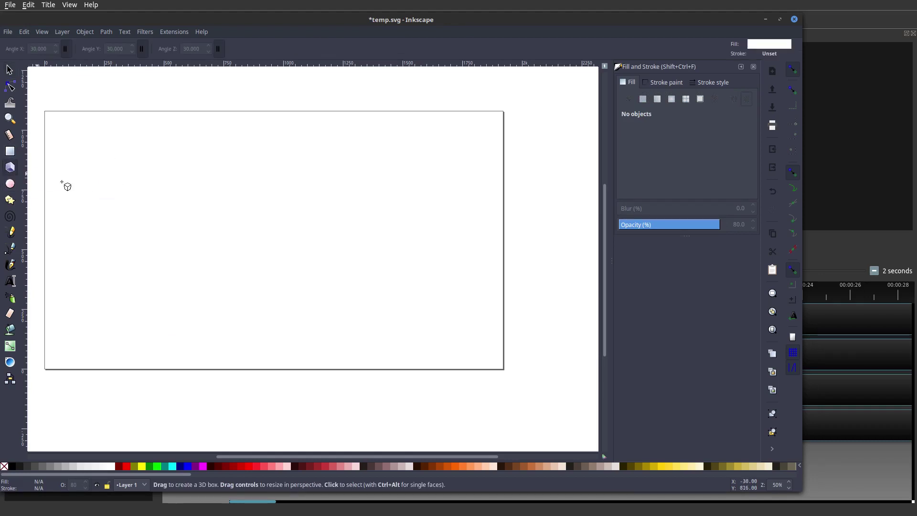
{"action": "left_click_drag", "start_coordinate": [120, 268], "coordinate": [436, 302]}
{"action": "key", "text": "ctrl+z"}
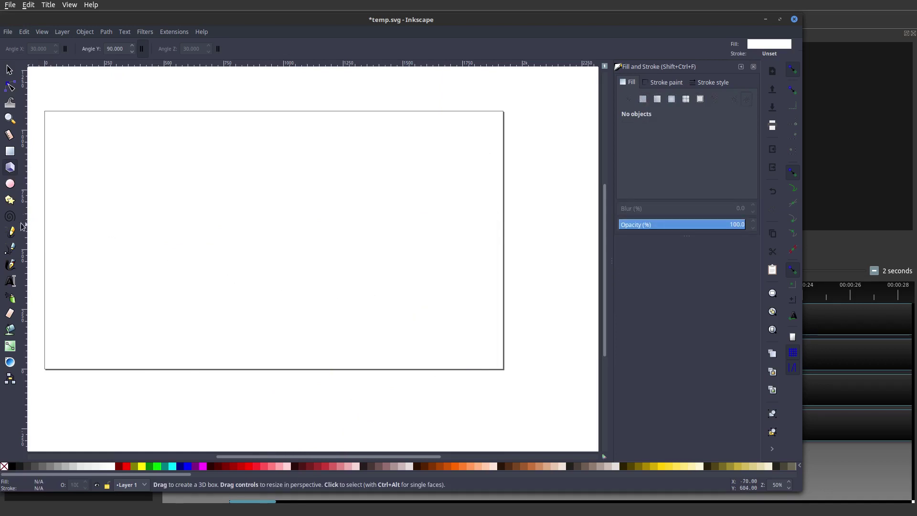
{"action": "left_click", "coordinate": [11, 184]}
{"action": "left_click_drag", "start_coordinate": [286, 247], "coordinate": [358, 337]}
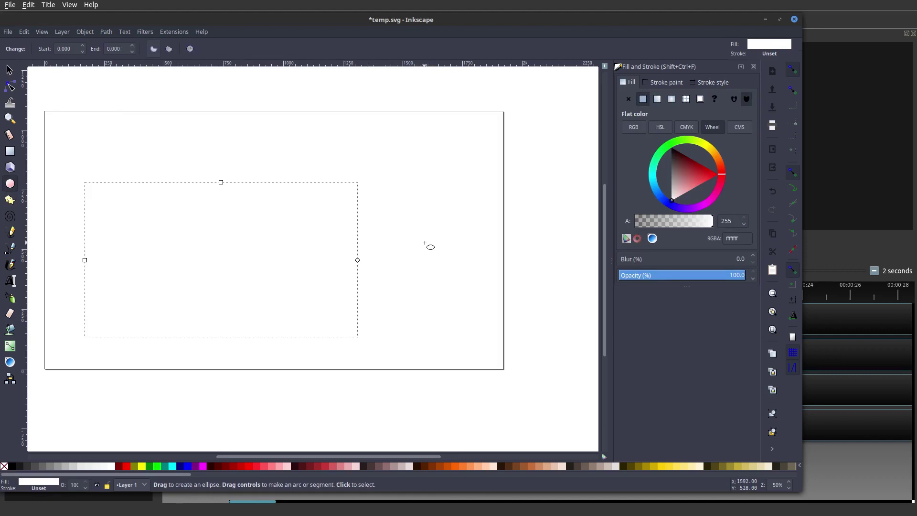
{"action": "key", "text": "Escape"}
Draw a rectangle about 688 by 164 px near the page's lower-left corner and fill it red.
{"action": "left_click", "coordinate": [10, 151]}
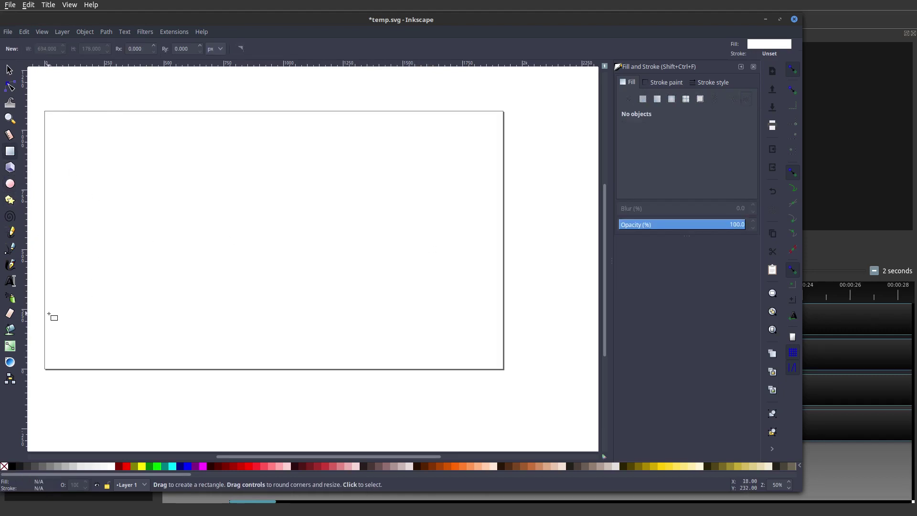
{"action": "mouse_move", "coordinate": [50, 315]}
{"action": "left_mouse_down"}
{"action": "mouse_move", "coordinate": [143, 353]}
{"action": "mouse_move", "coordinate": [214, 354]}
{"action": "left_mouse_up"}
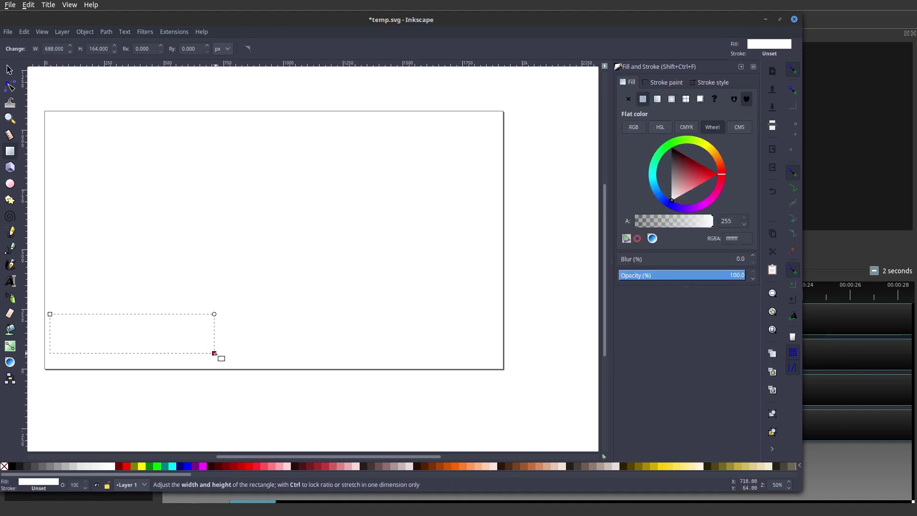
{"action": "left_click", "coordinate": [126, 466]}
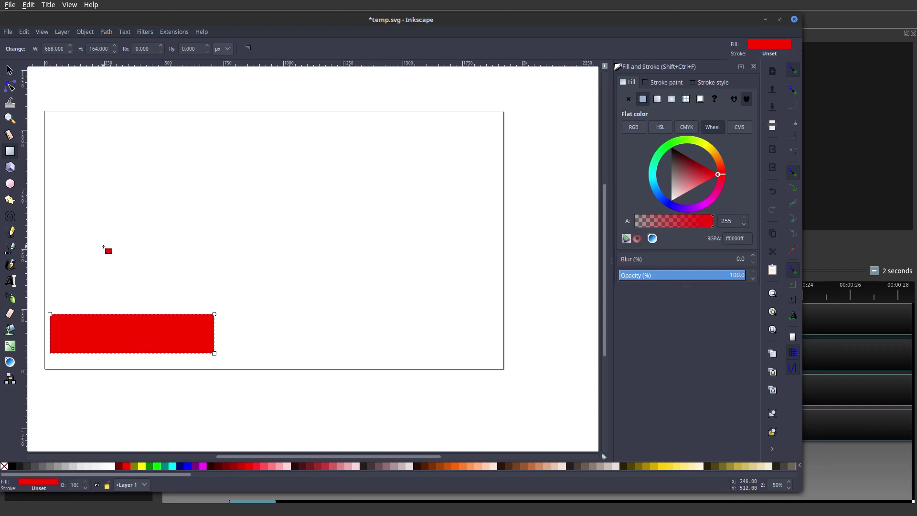
{"action": "left_click", "coordinate": [10, 282]}
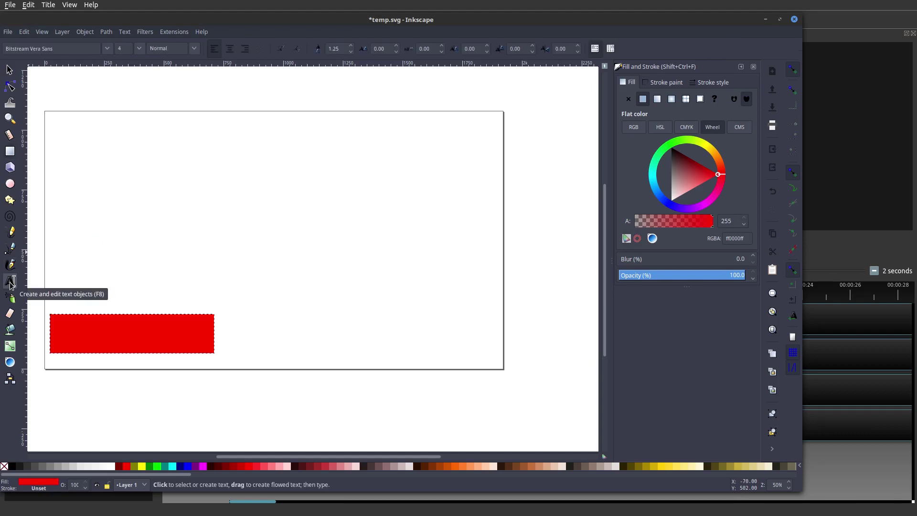
{"action": "left_click", "coordinate": [59, 334]}
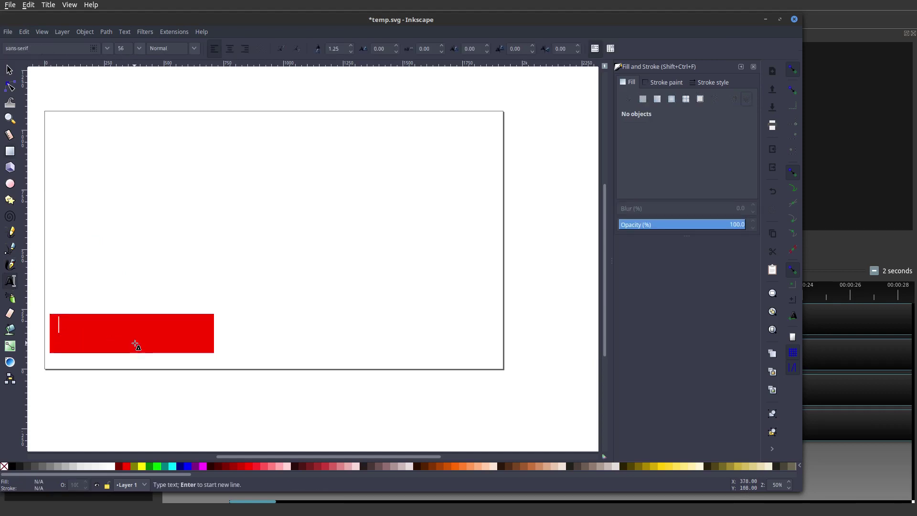
{"action": "type", "text": "@F"}
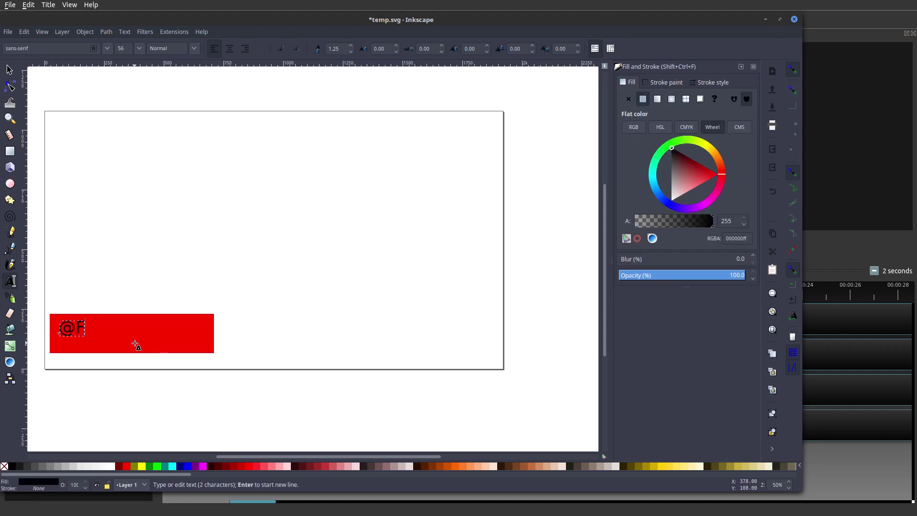
{"action": "type", "text": "ISHINGGEEKS"}
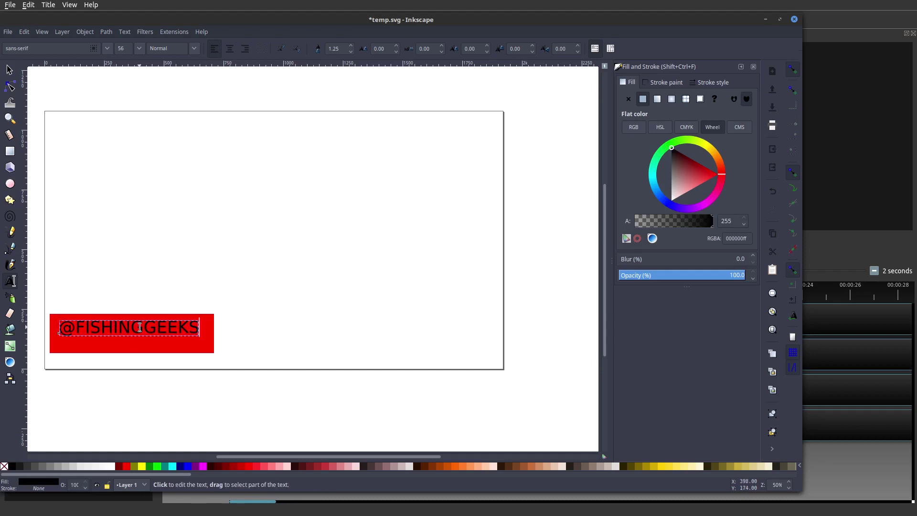
{"action": "double_click", "coordinate": [106, 326]}
{"action": "left_click", "coordinate": [106, 326]}
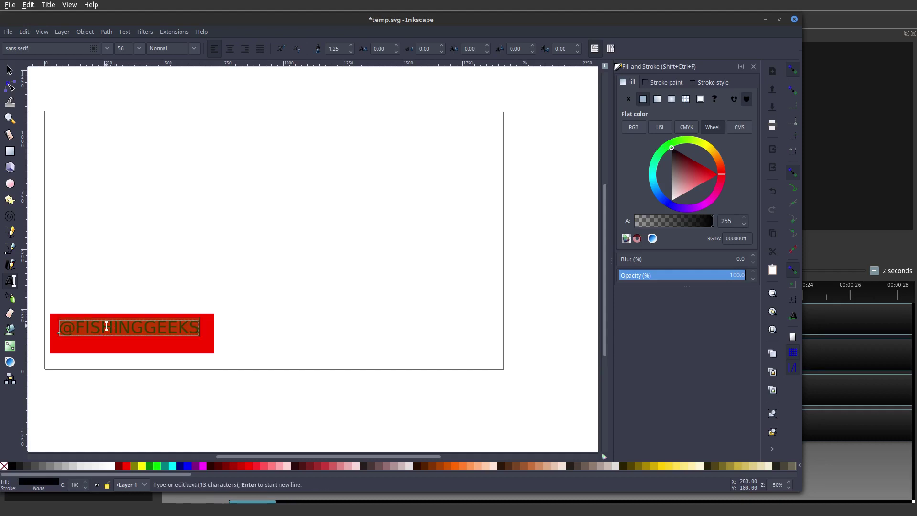
{"action": "left_click", "coordinate": [65, 47]}
{"action": "key", "text": "ctrl+a"}
{"action": "type", "text": "ba"}
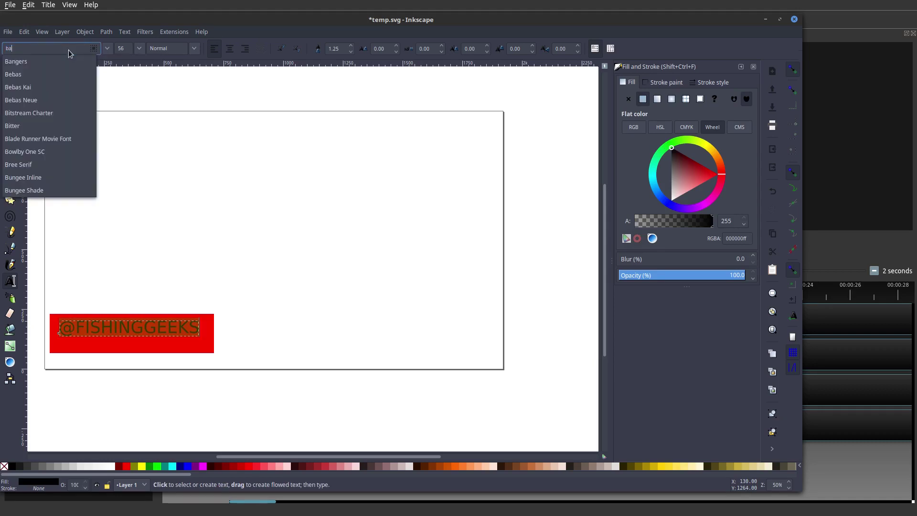
{"action": "key", "text": "BackSpace"}
{"action": "left_click", "coordinate": [21, 100]}
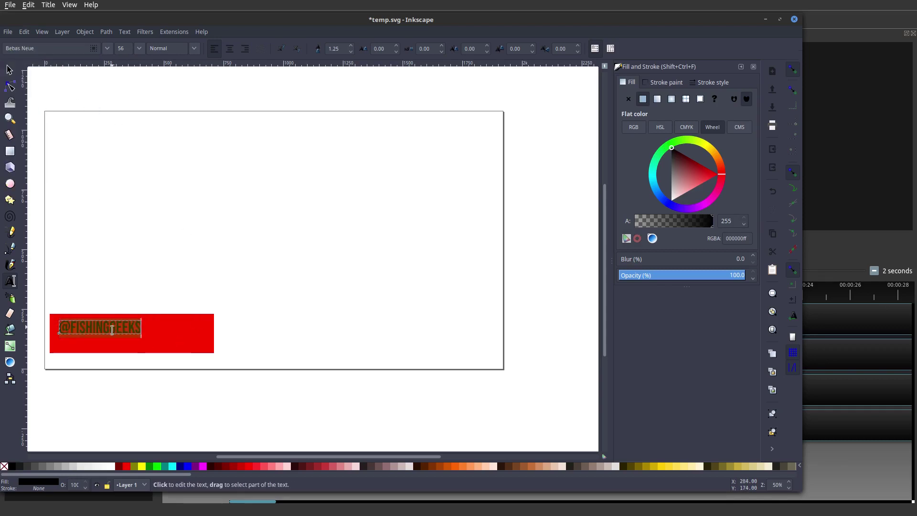
{"action": "left_click", "coordinate": [112, 466]}
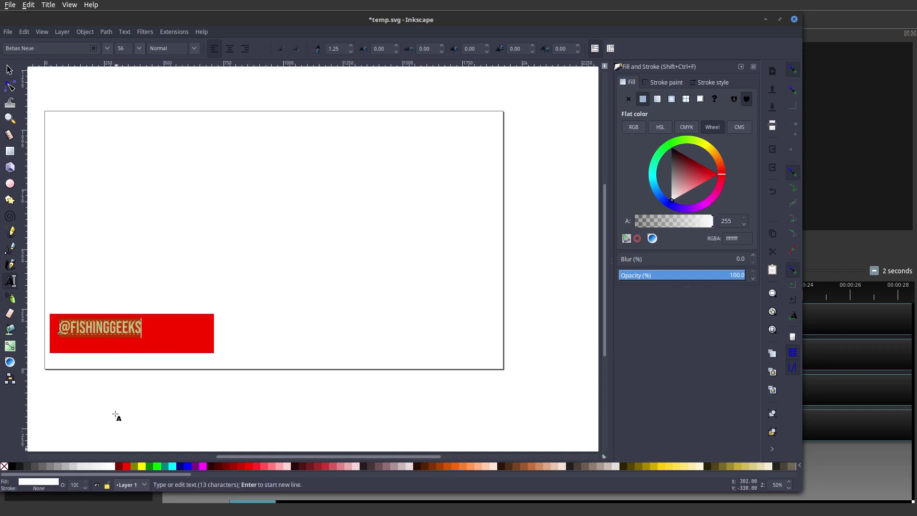
{"action": "left_click", "coordinate": [139, 48]}
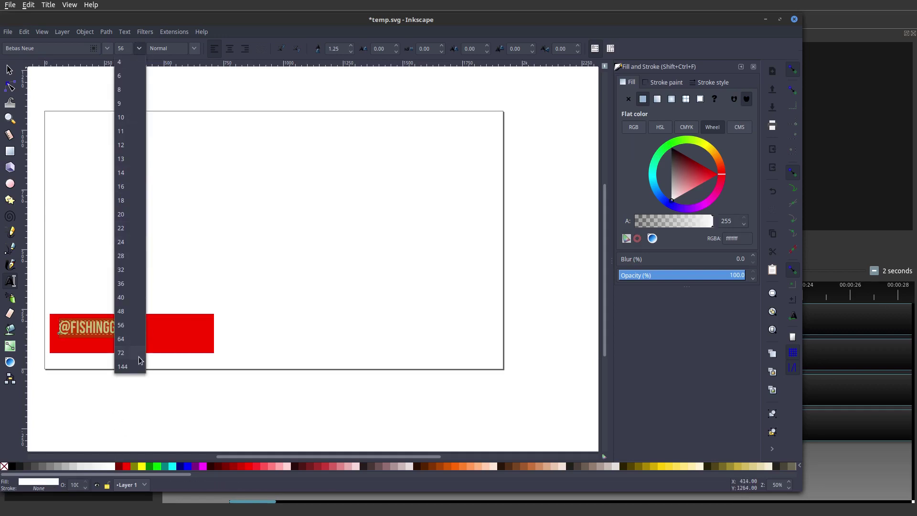
{"action": "double_click", "coordinate": [122, 48]}
{"action": "type", "text": "107"}
{"action": "key", "text": "Return"}
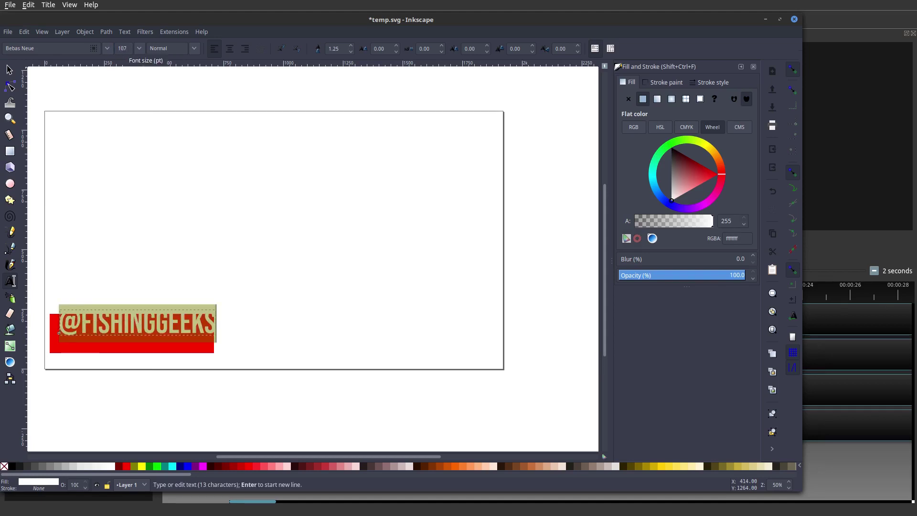
{"action": "left_click", "coordinate": [8, 70]}
{"action": "left_click_drag", "start_coordinate": [177, 325], "coordinate": [185, 352]}
{"action": "left_click", "coordinate": [203, 277]}
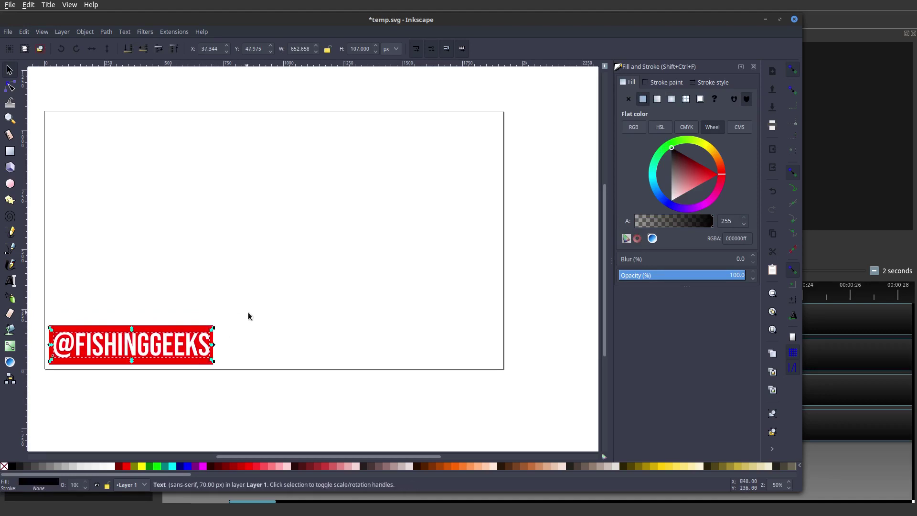
{"action": "left_click", "coordinate": [229, 329]}
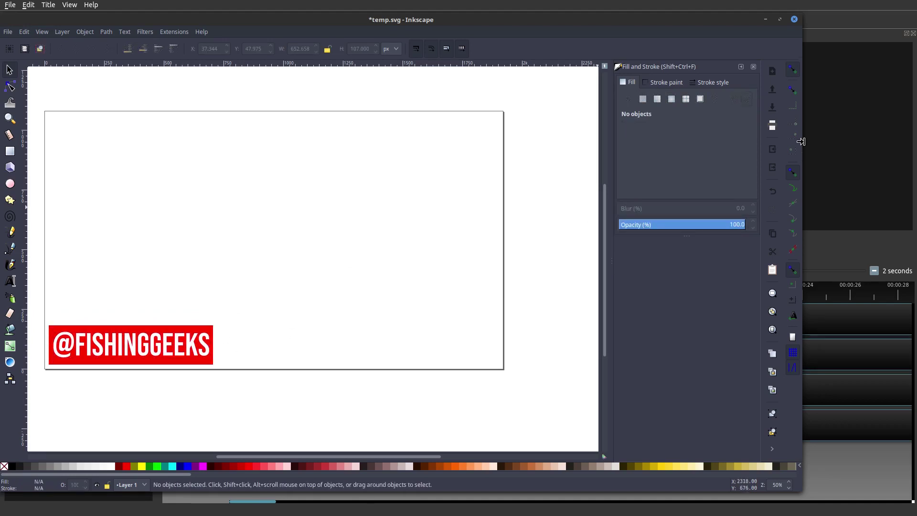
{"action": "left_click", "coordinate": [774, 108]}
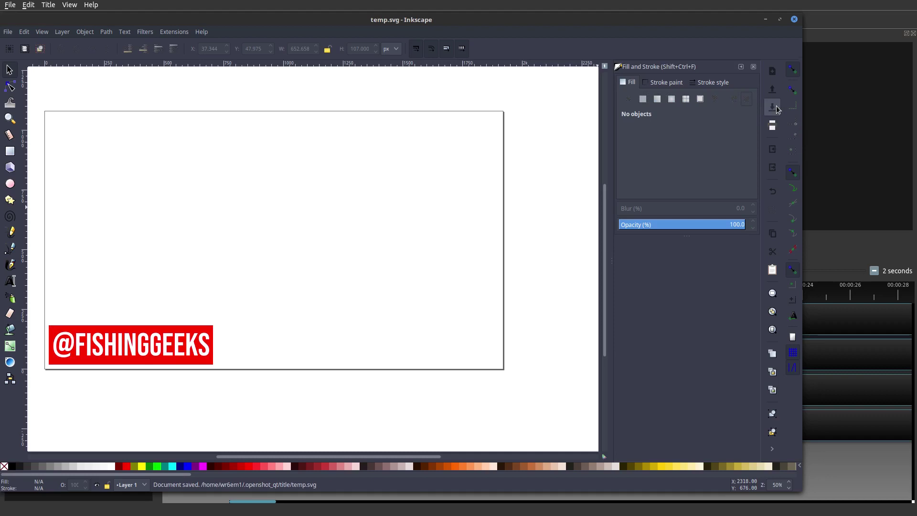
{"action": "left_click", "coordinate": [794, 20]}
Name the title file IntroTitle and save it to the project.
{"action": "triple_click", "coordinate": [530, 280]}
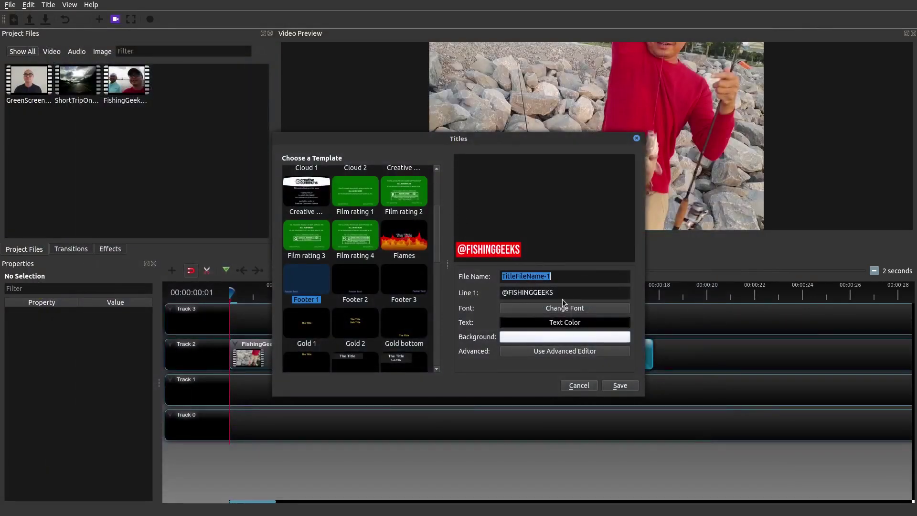
{"action": "type", "text": "Intro"}
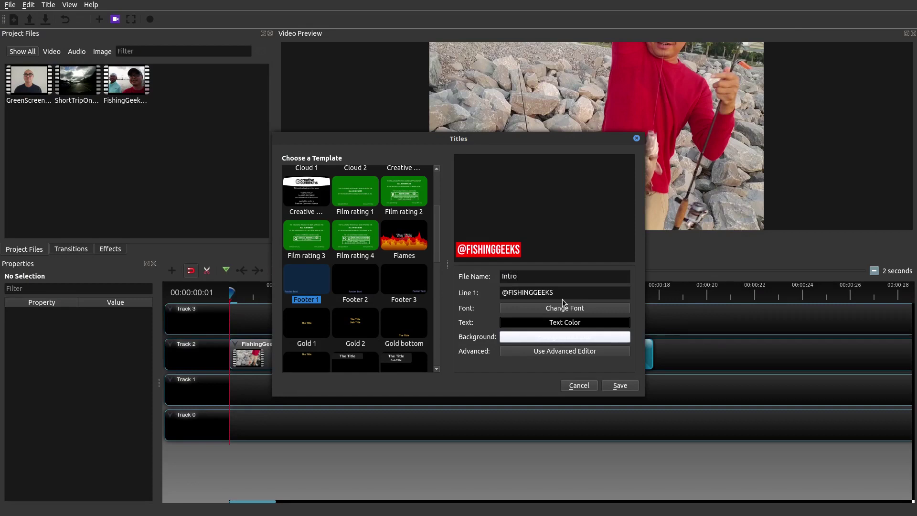
{"action": "type", "text": "Title"}
{"action": "left_click", "coordinate": [616, 387]}
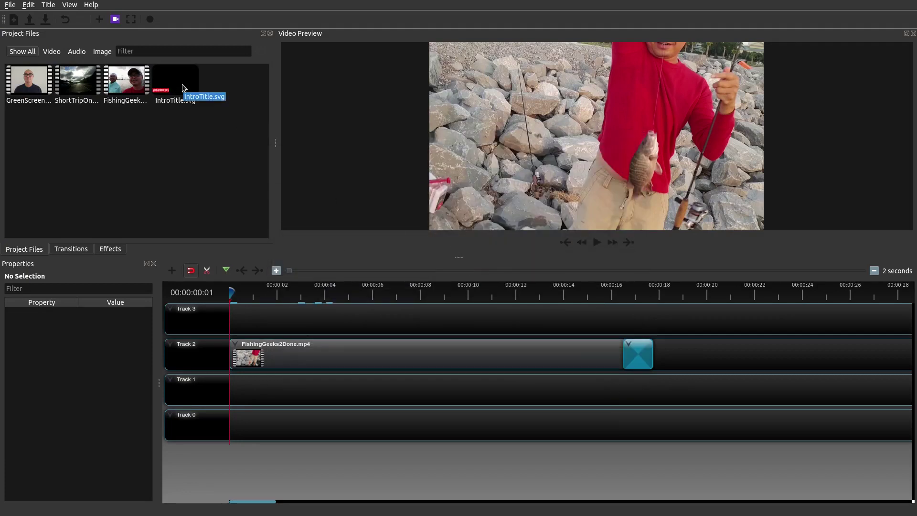
Place IntroTitle.svg at the start of Track 3 above the fishing video, preview it, and return the playhead to the start.
{"action": "left_click_drag", "start_coordinate": [184, 87], "coordinate": [230, 316]}
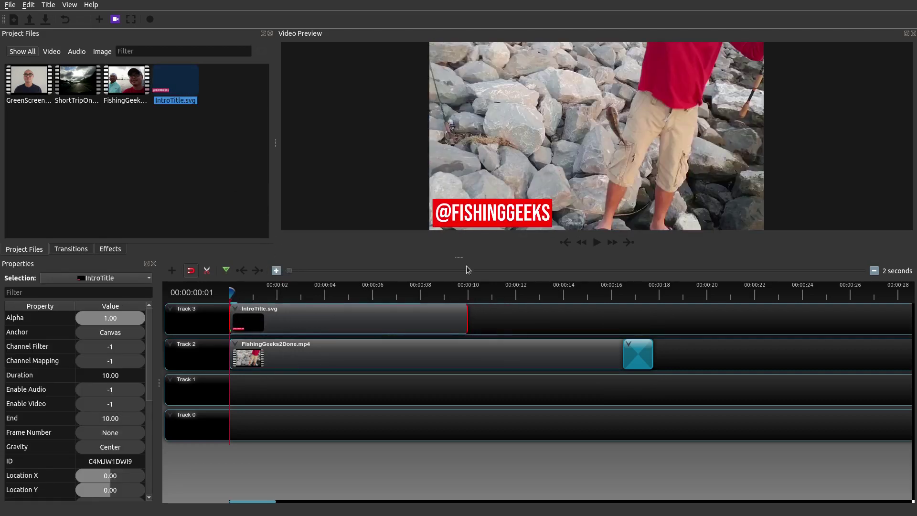
{"action": "left_click", "coordinate": [600, 245]}
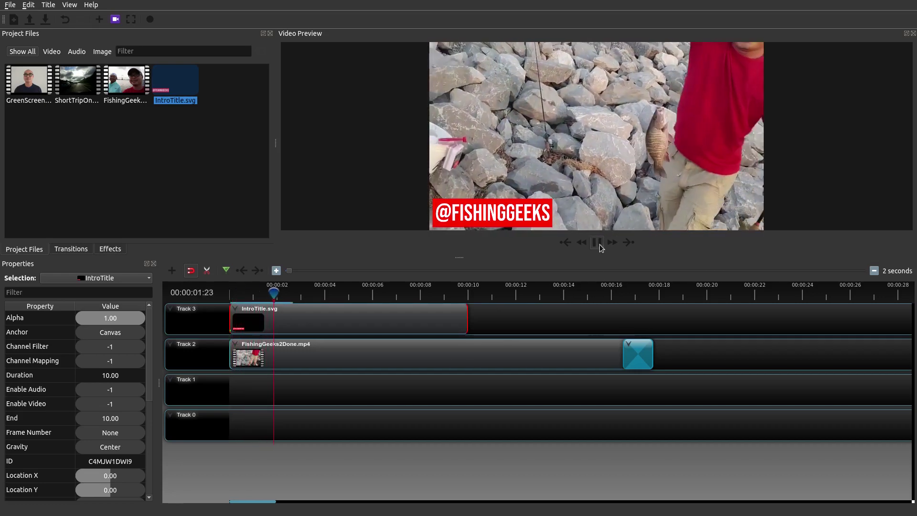
{"action": "left_click", "coordinate": [600, 245]}
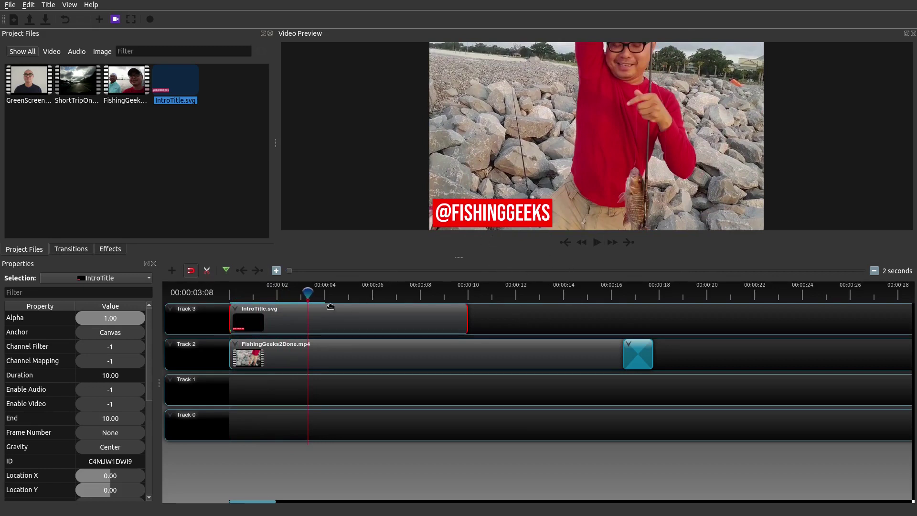
{"action": "left_click_drag", "start_coordinate": [308, 292], "coordinate": [227, 297]}
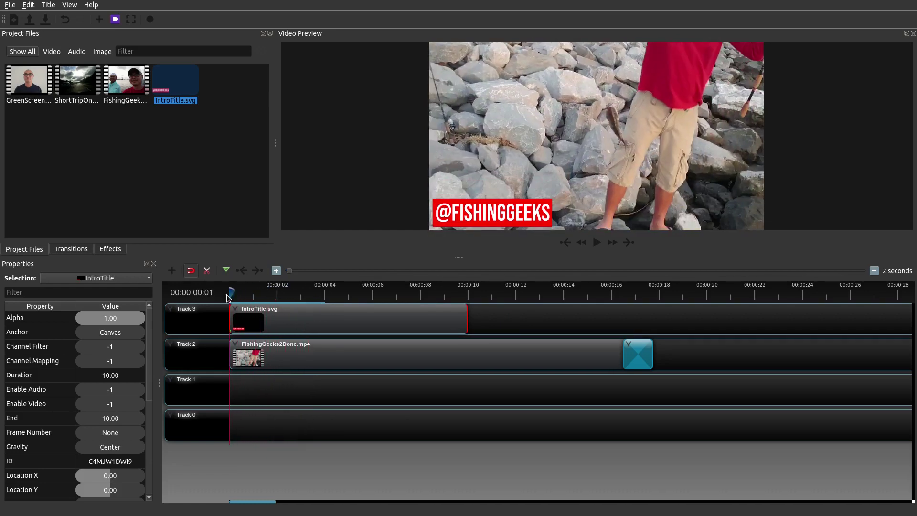
Add a Fade transition at the start of the IntroTitle clip, shorten it to 1.10 seconds, and preview the fade-in.
{"action": "left_click", "coordinate": [73, 250]}
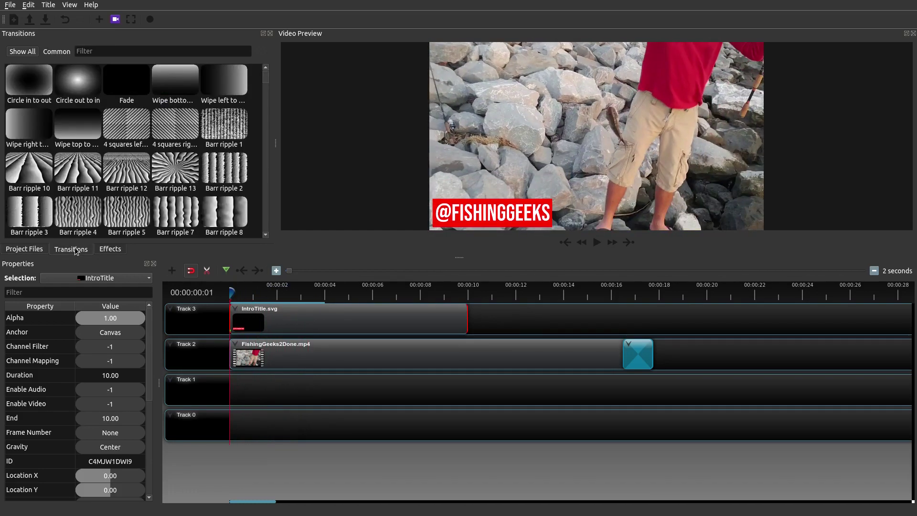
{"action": "left_click_drag", "start_coordinate": [127, 82], "coordinate": [234, 316]}
{"action": "left_click_drag", "start_coordinate": [470, 318], "coordinate": [256, 318]}
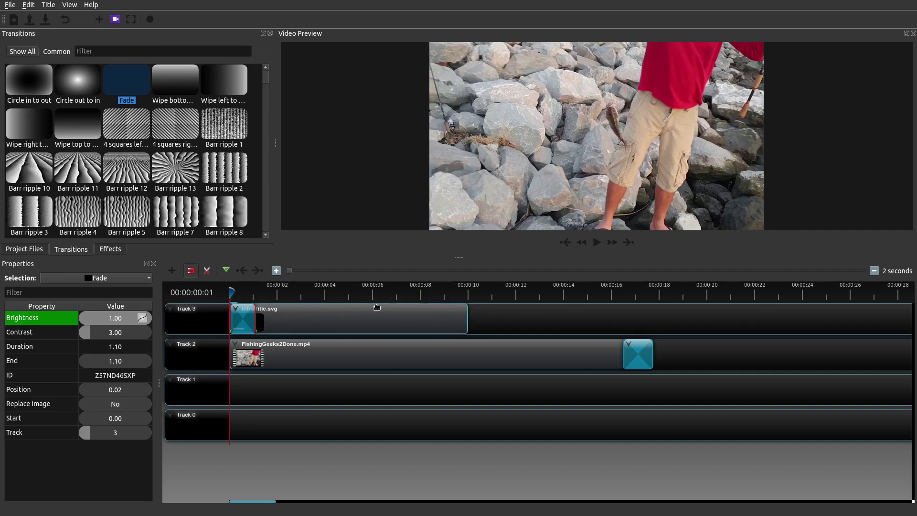
{"action": "left_click", "coordinate": [597, 243]}
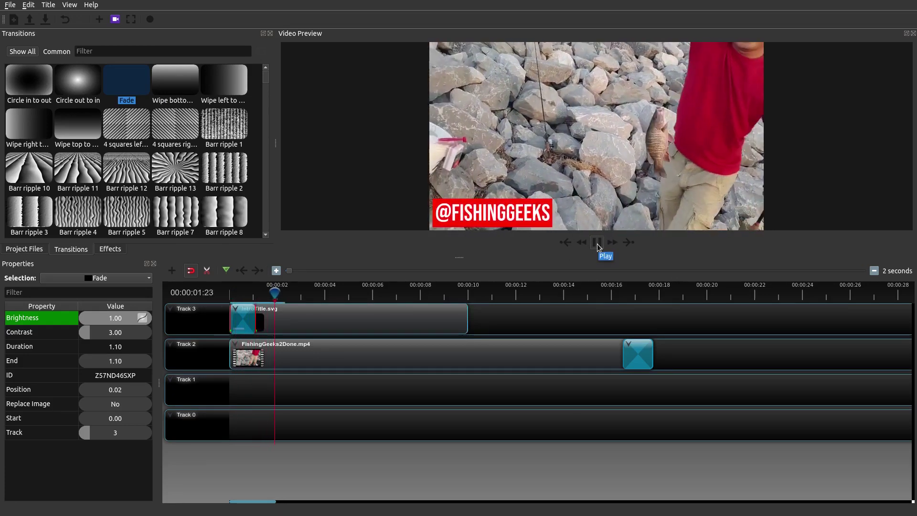
{"action": "left_click", "coordinate": [597, 243]}
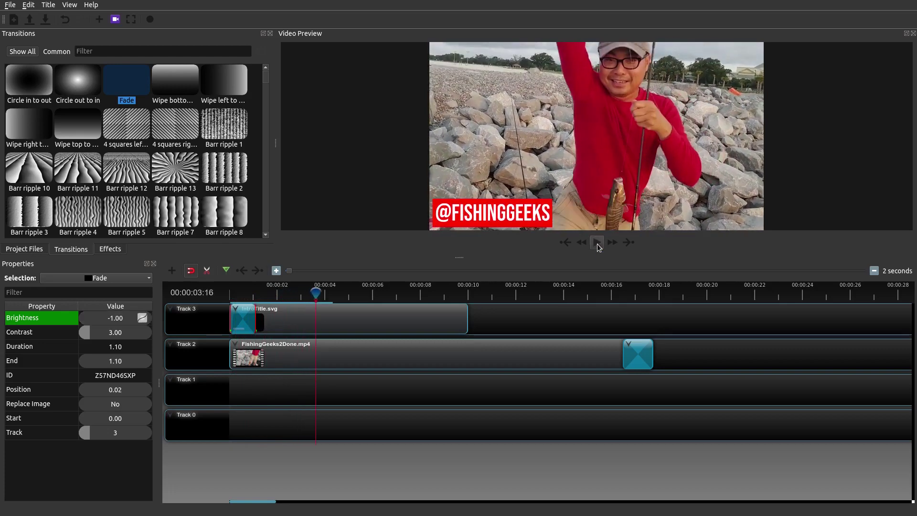
Add a reversed Fade transition of 1.12 seconds to the IntroTitle clip at the 3.62-second playhead position and preview both fades.
{"action": "left_click_drag", "start_coordinate": [125, 80], "coordinate": [319, 320]}
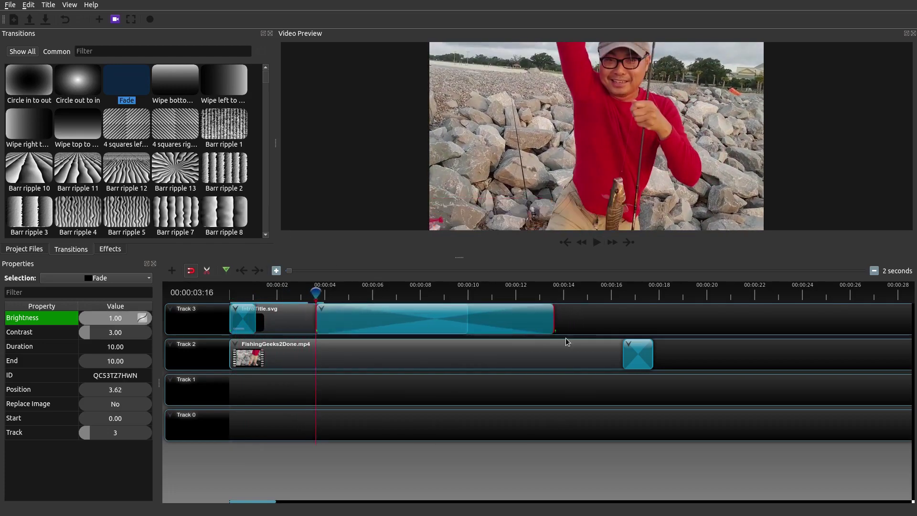
{"action": "left_click_drag", "start_coordinate": [553, 323], "coordinate": [345, 327]}
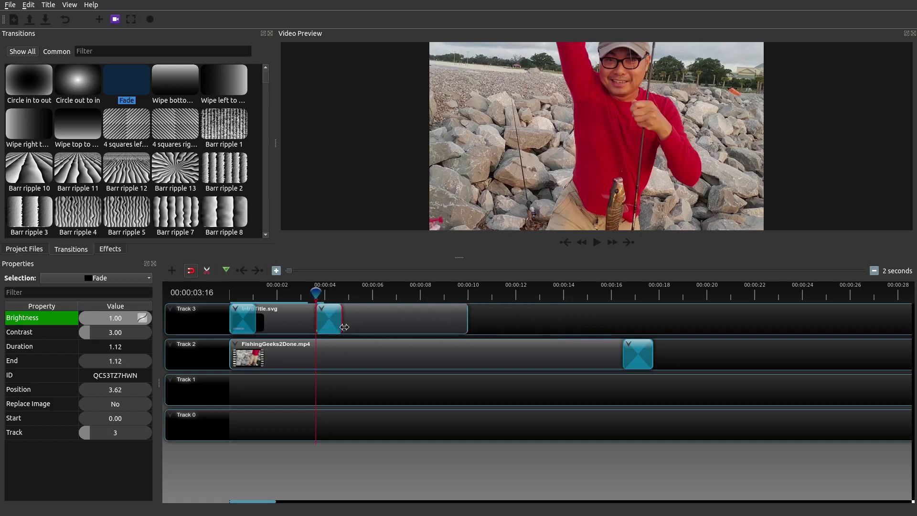
{"action": "right_click", "coordinate": [330, 324]}
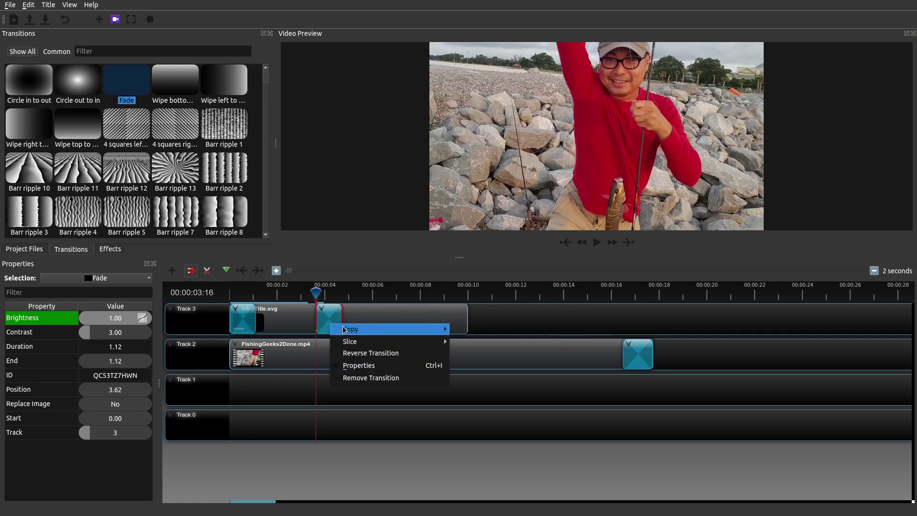
{"action": "left_click", "coordinate": [362, 352]}
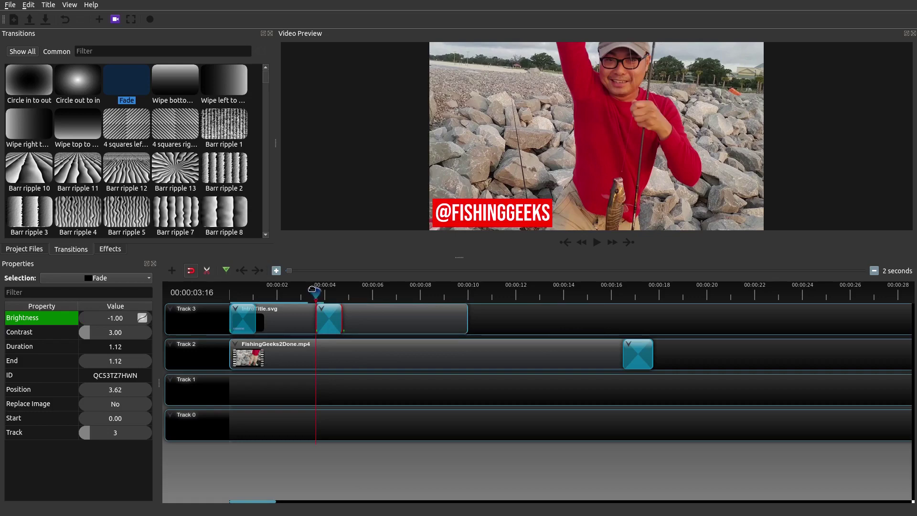
{"action": "left_click_drag", "start_coordinate": [316, 292], "coordinate": [211, 292]}
{"action": "left_click", "coordinate": [597, 242]}
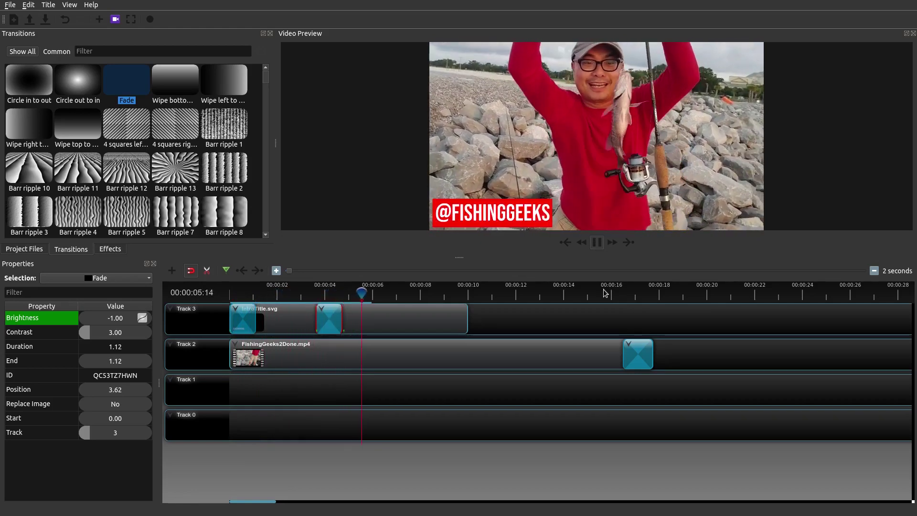
{"action": "key", "text": "space"}
{"action": "left_click_drag", "start_coordinate": [361, 293], "coordinate": [220, 292]}
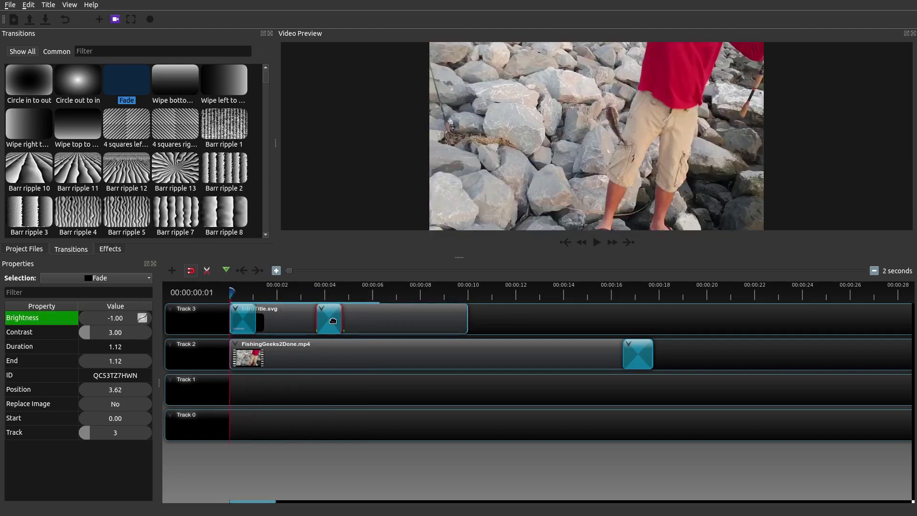
Delete both Fade transitions from the IntroTitle clip on Track 3 and return the playhead to the start.
{"action": "left_click_drag", "start_coordinate": [332, 320], "coordinate": [233, 326]}
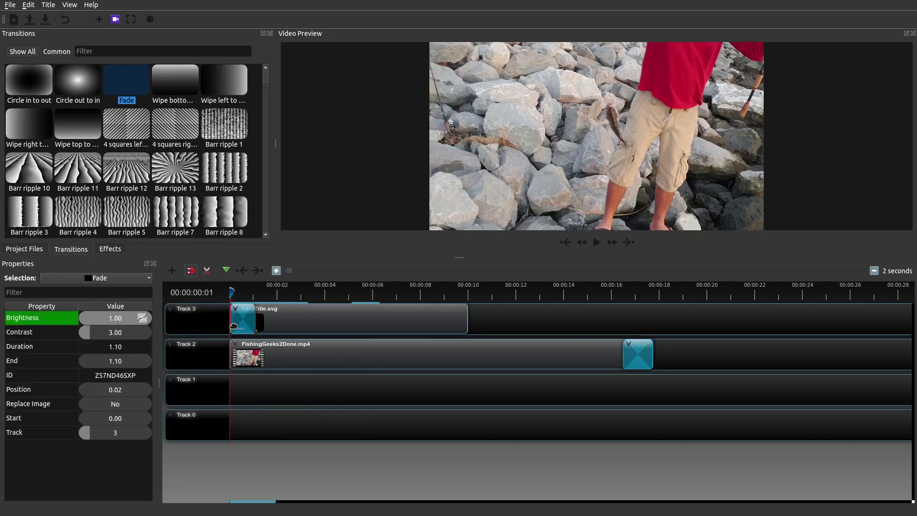
{"action": "key", "text": "Delete"}
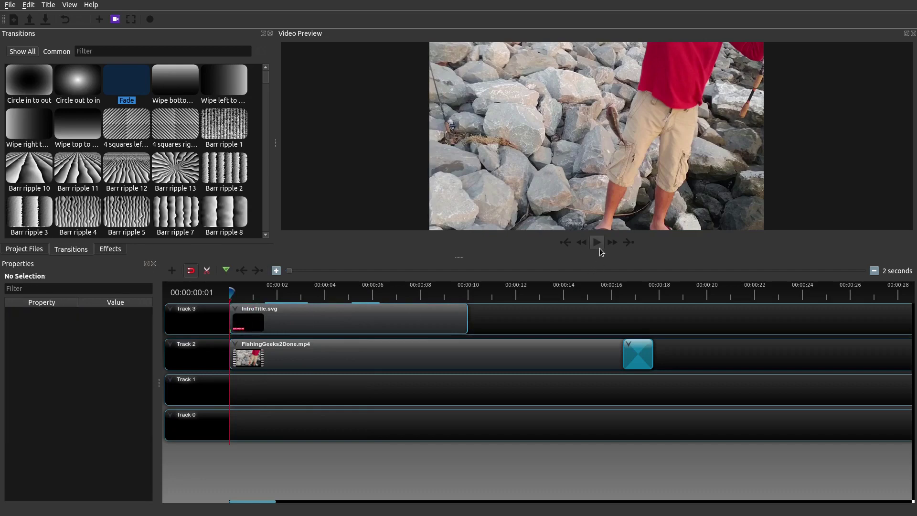
{"action": "left_click", "coordinate": [599, 247]}
{"action": "left_click", "coordinate": [230, 292]}
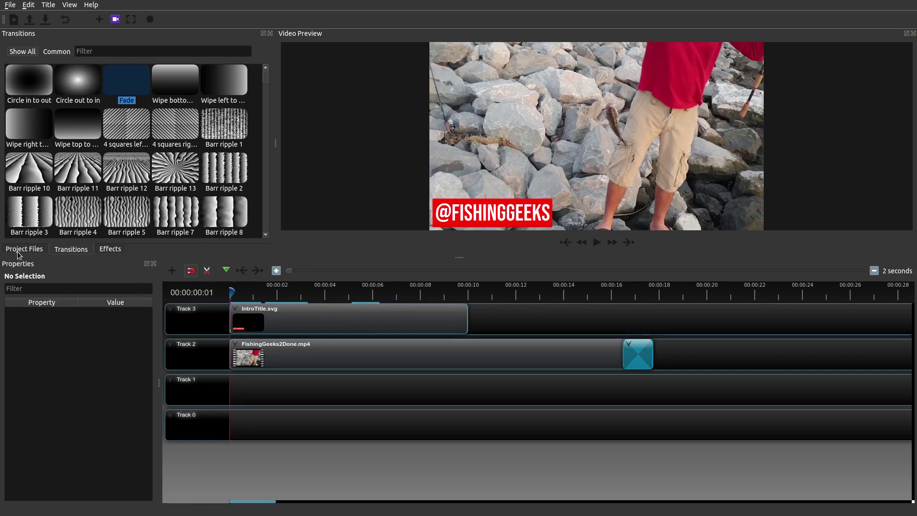
Animate the entire IntroTitle clip edge to edge from left to right and preview the movement.
{"action": "right_click", "coordinate": [272, 319]}
{"action": "mouse_move", "coordinate": [323, 347]}
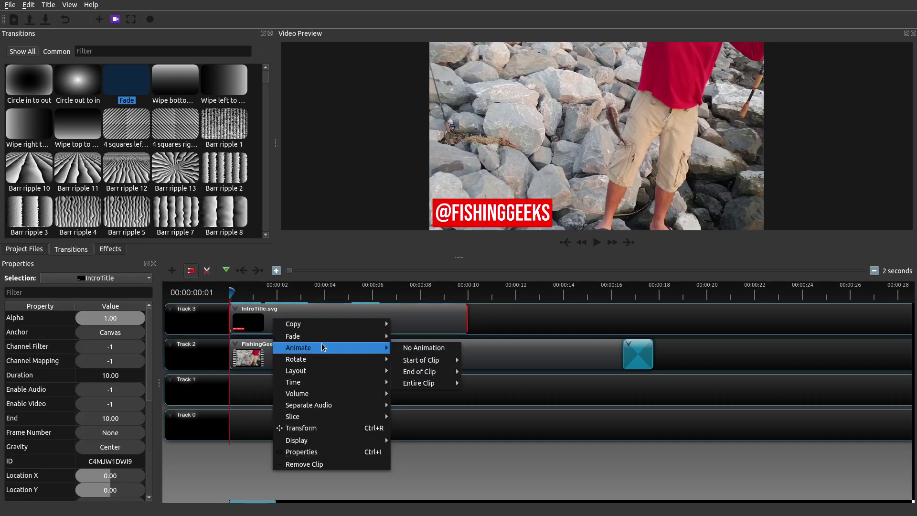
{"action": "mouse_move", "coordinate": [443, 388]}
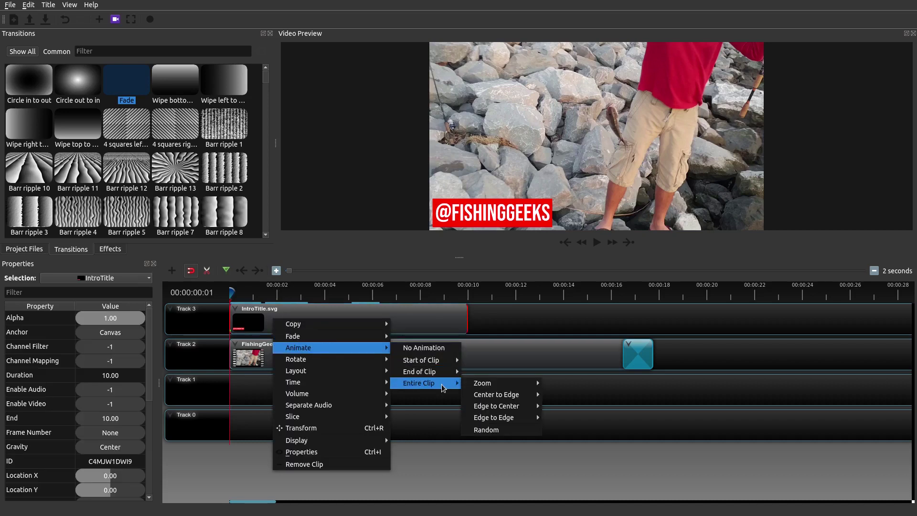
{"action": "mouse_move", "coordinate": [505, 422]}
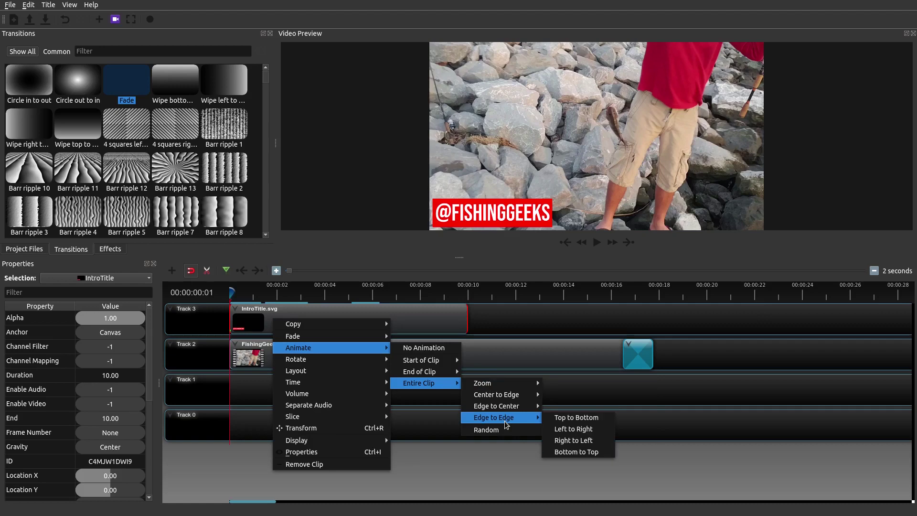
{"action": "left_click", "coordinate": [588, 427]}
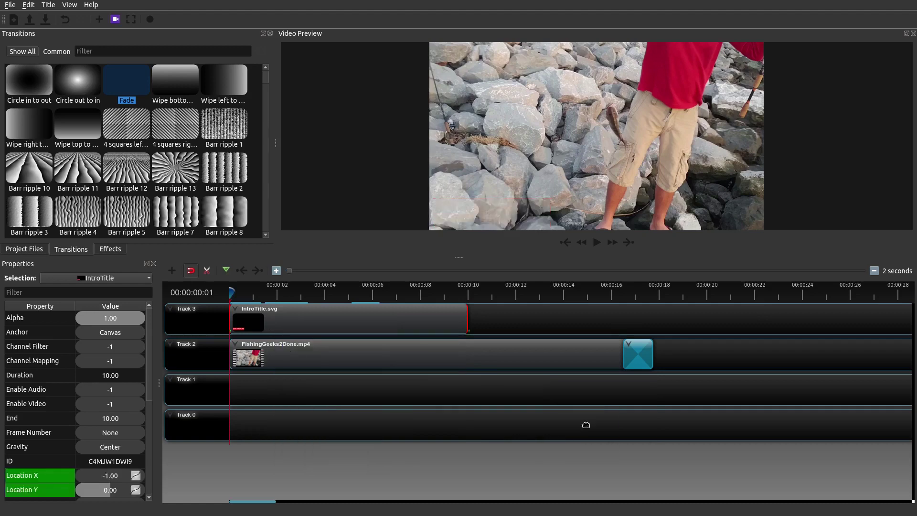
{"action": "left_click", "coordinate": [606, 242]}
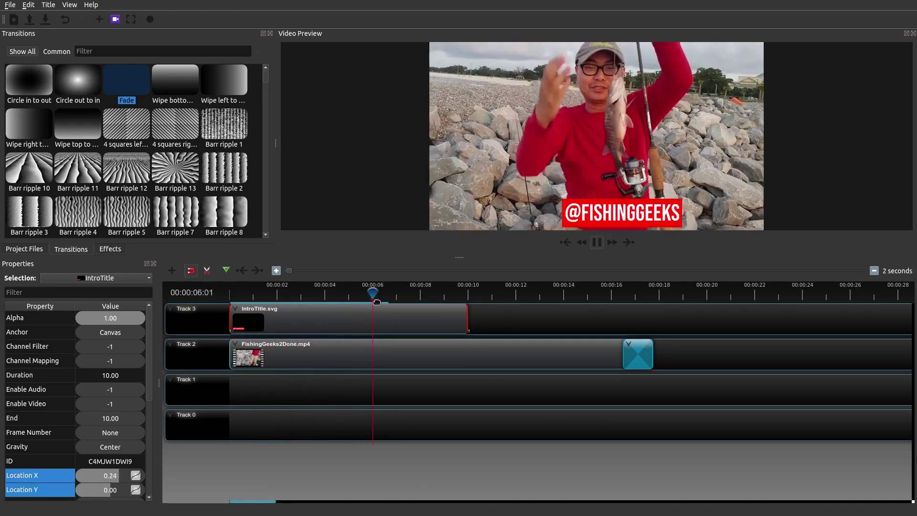
{"action": "left_click_drag", "start_coordinate": [407, 290], "coordinate": [238, 293]}
{"action": "key", "text": "space"}
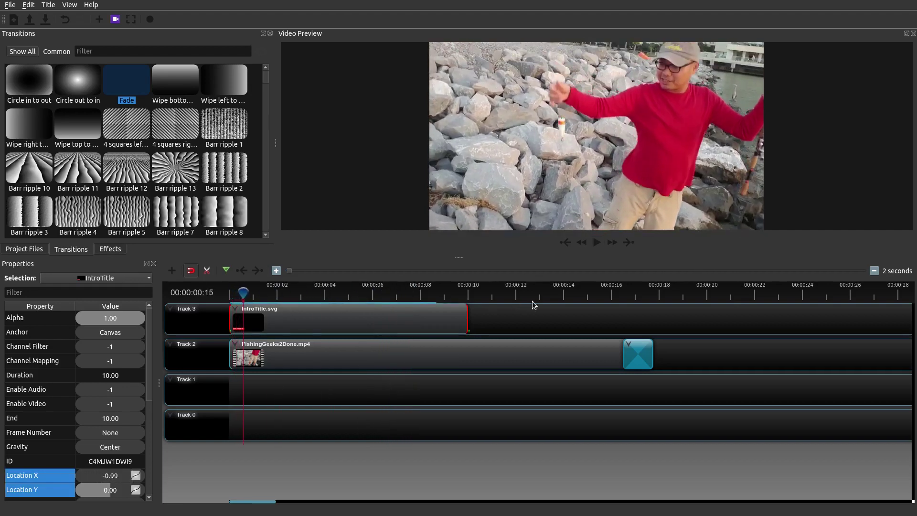
Remove the animation from the IntroTitle clip with No Animation and return the playhead to the start.
{"action": "right_click", "coordinate": [421, 328]}
{"action": "mouse_move", "coordinate": [478, 352]}
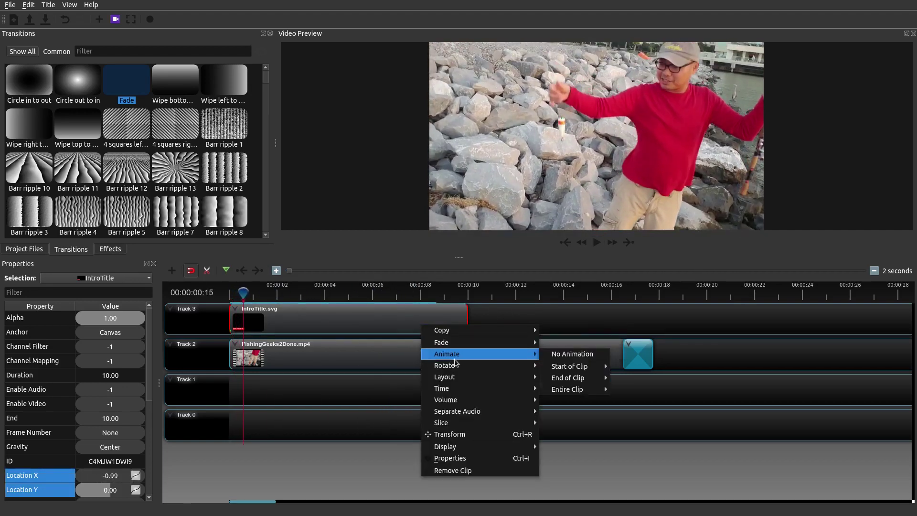
{"action": "left_click", "coordinate": [590, 356]}
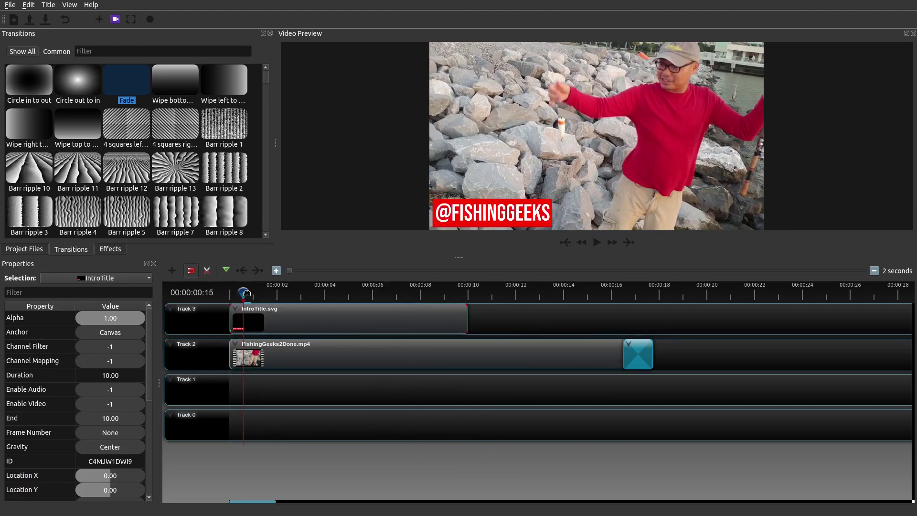
{"action": "left_click", "coordinate": [231, 292]}
Apply the Center to Left animation to the entire IntroTitle clip, preview it, and move the playhead back toward the start.
{"action": "right_click", "coordinate": [329, 315]}
{"action": "mouse_move", "coordinate": [379, 346]}
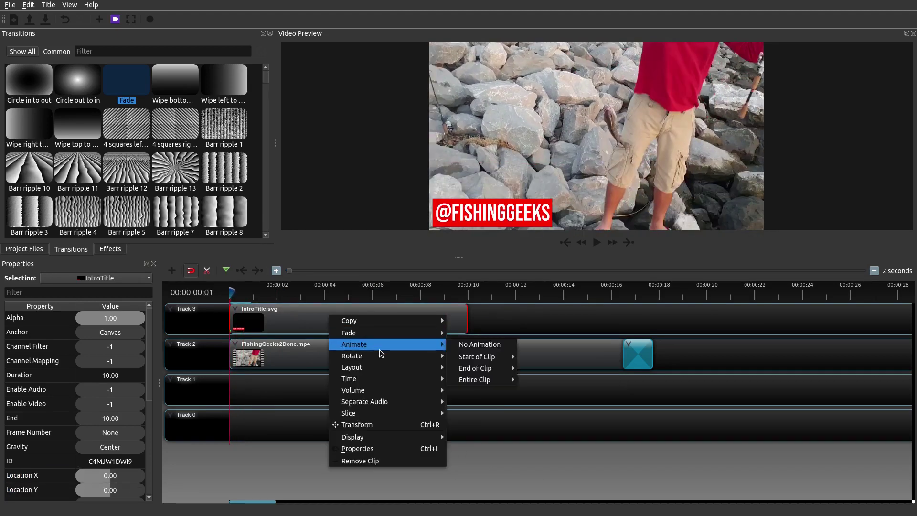
{"action": "mouse_move", "coordinate": [497, 379]}
{"action": "mouse_move", "coordinate": [573, 391]}
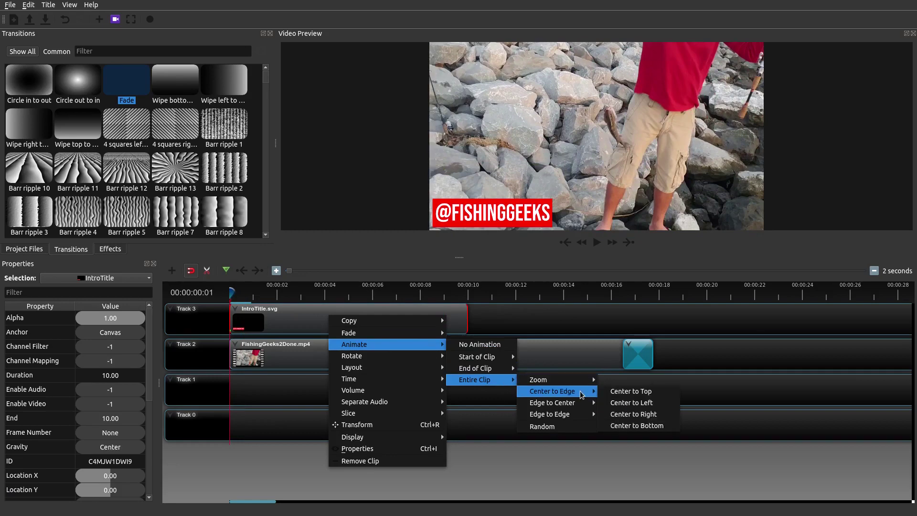
{"action": "left_click", "coordinate": [641, 405]}
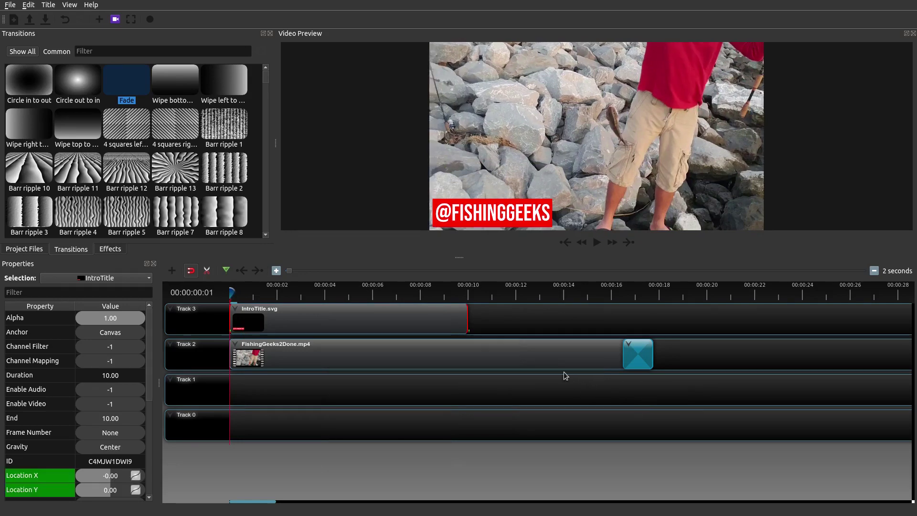
{"action": "left_click", "coordinate": [596, 242]}
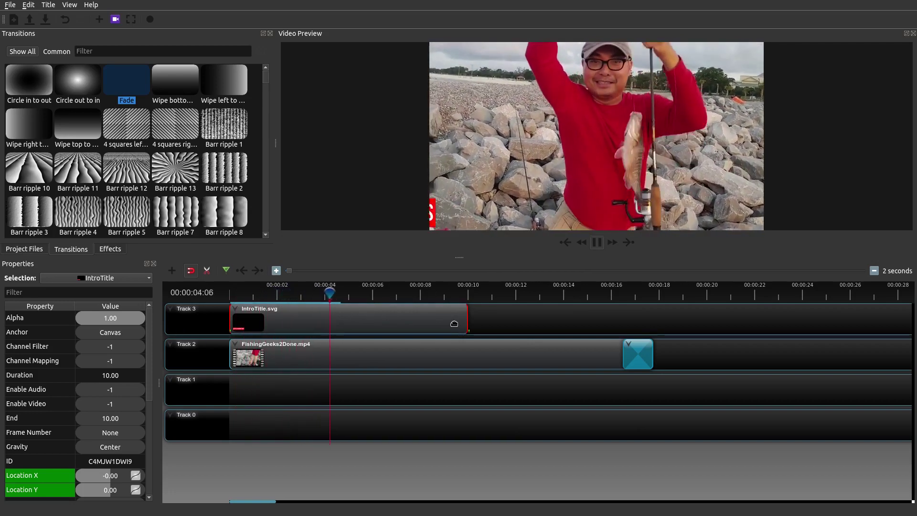
{"action": "key", "text": "space"}
{"action": "left_click_drag", "start_coordinate": [338, 292], "coordinate": [231, 292]}
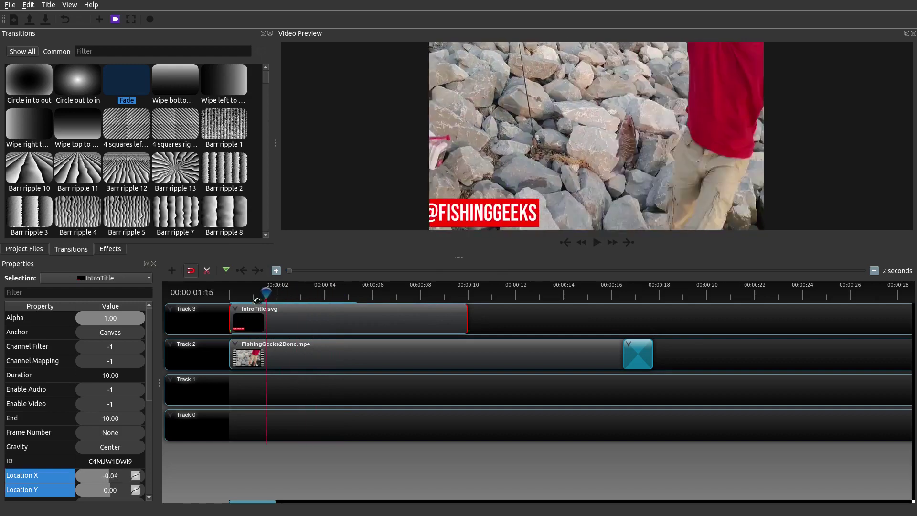
Remove the Center to Left animation from the IntroTitle clip on Track 3 with No Animation.
{"action": "right_click", "coordinate": [361, 321]}
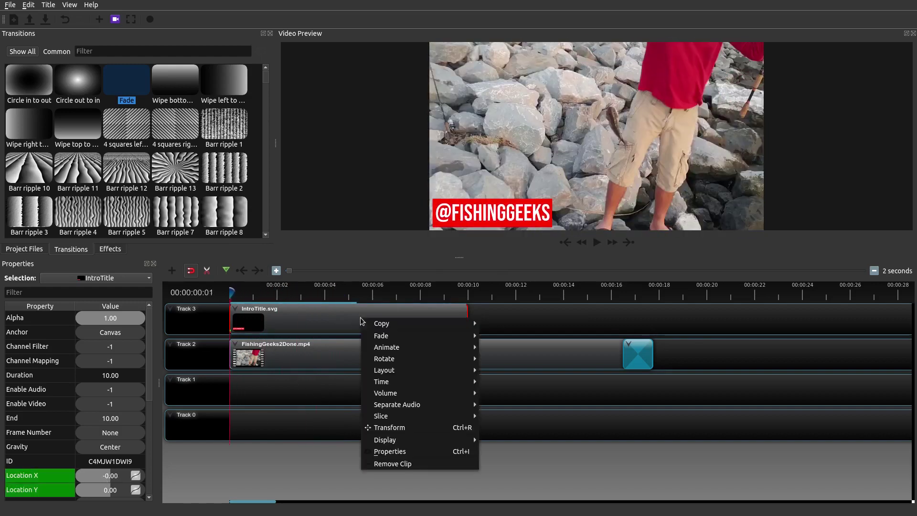
{"action": "mouse_move", "coordinate": [415, 347]}
{"action": "left_click", "coordinate": [517, 348]}
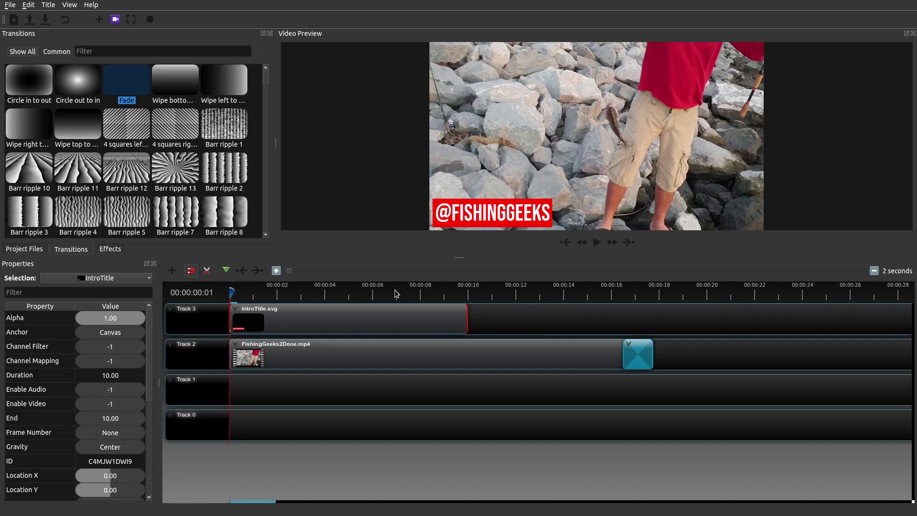
Enable Transform on the IntroTitle clip and set its Location X to about -0.43 at the start of the timeline.
{"action": "right_click", "coordinate": [241, 318]}
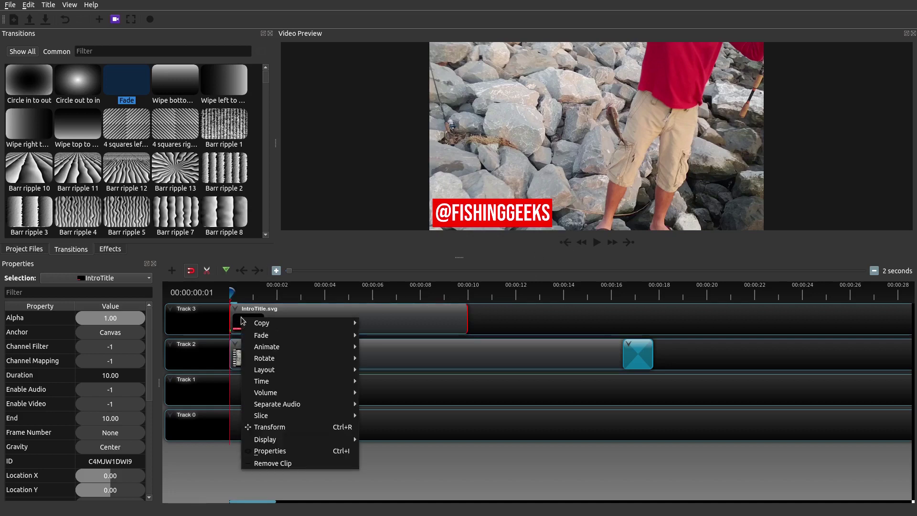
{"action": "left_click", "coordinate": [281, 427]}
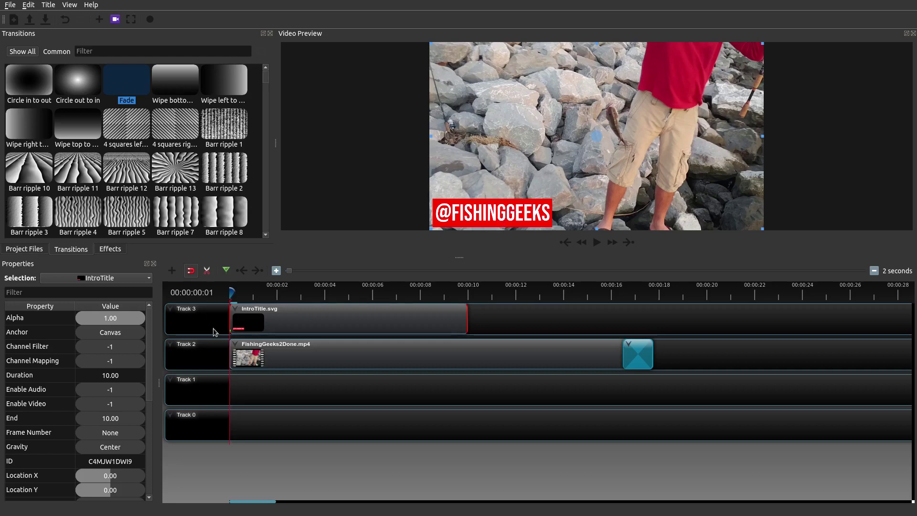
{"action": "scroll", "coordinate": [149, 321], "scroll_direction": "down", "scroll_amount": 3}
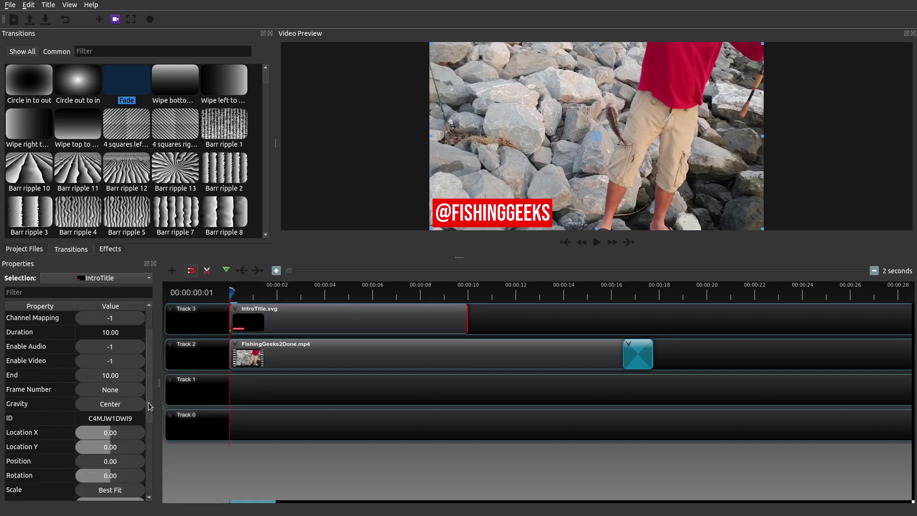
{"action": "left_click_drag", "start_coordinate": [107, 434], "coordinate": [96, 436]}
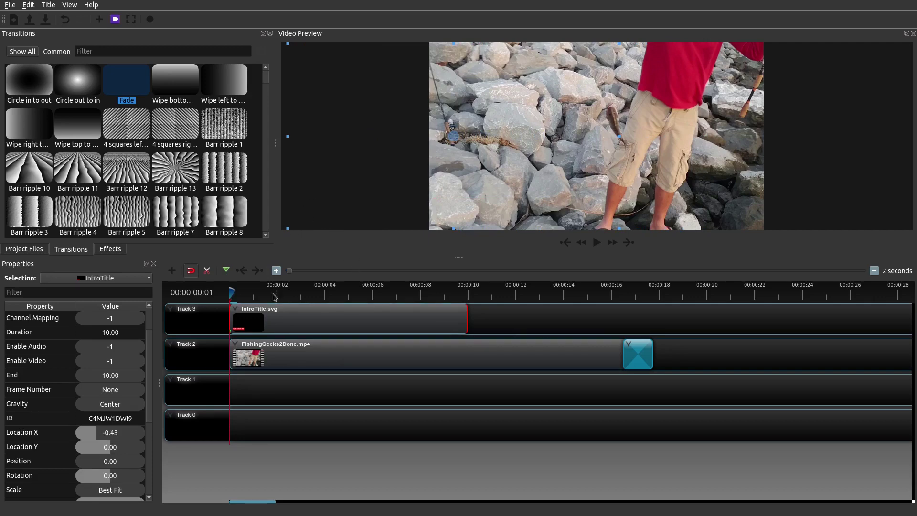
Move the playhead to 00:00:00:22 and set the IntroTitle clip's Location X to 0 there.
{"action": "left_click_drag", "start_coordinate": [229, 292], "coordinate": [249, 290]}
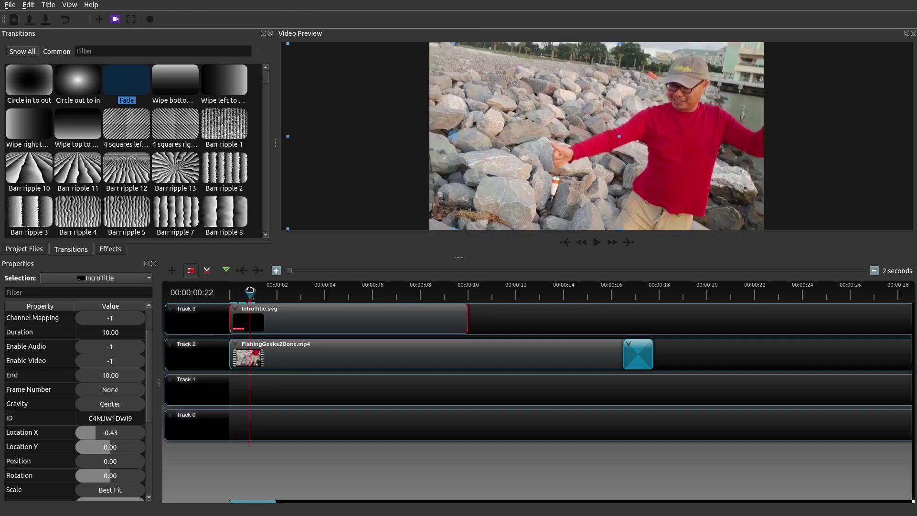
{"action": "right_click", "coordinate": [249, 324]}
{"action": "left_click", "coordinate": [316, 430]}
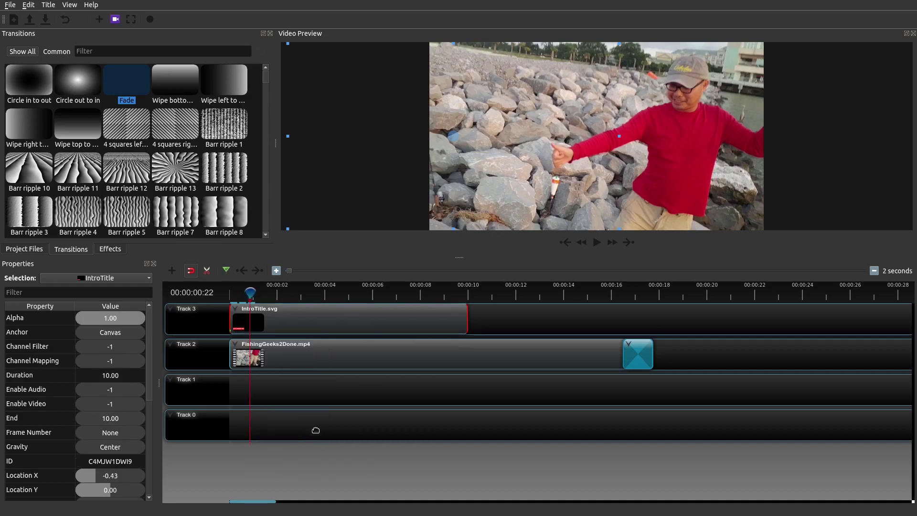
{"action": "double_click", "coordinate": [108, 475]}
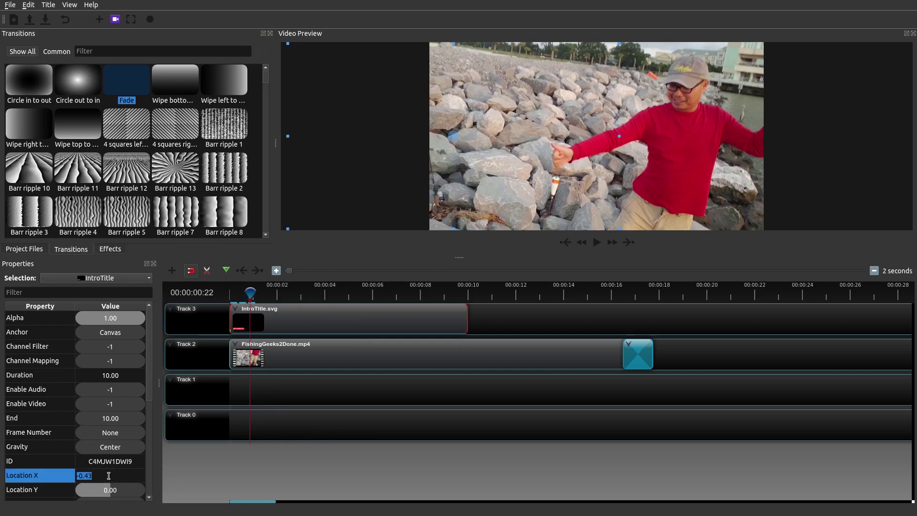
{"action": "type", "text": "0"}
{"action": "key", "text": "Return"}
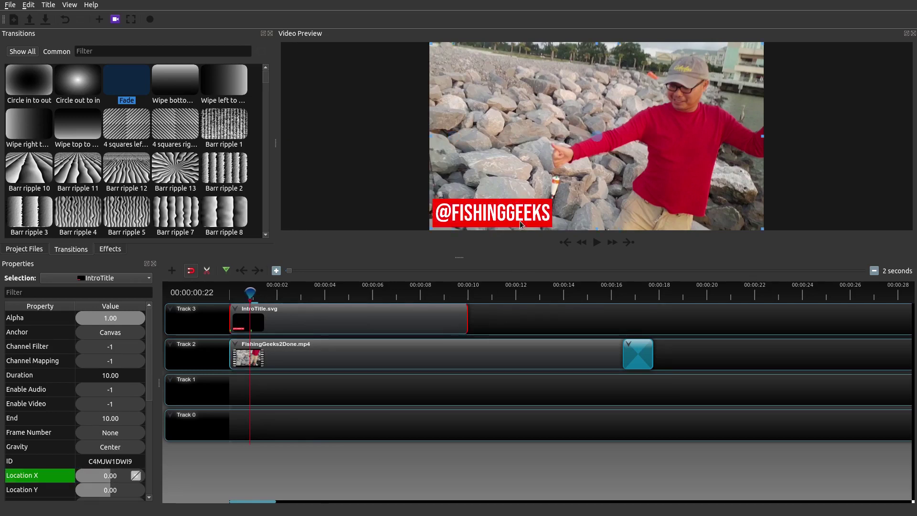
Play the title's slide-in from the start of the timeline, stop it, and return the playhead to the start.
{"action": "left_click", "coordinate": [565, 242]}
{"action": "left_click", "coordinate": [597, 243]}
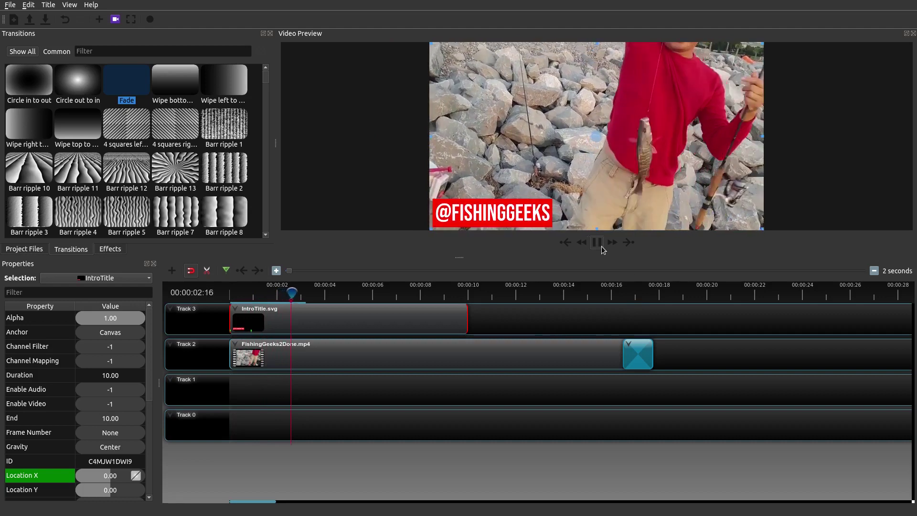
{"action": "left_click", "coordinate": [600, 246]}
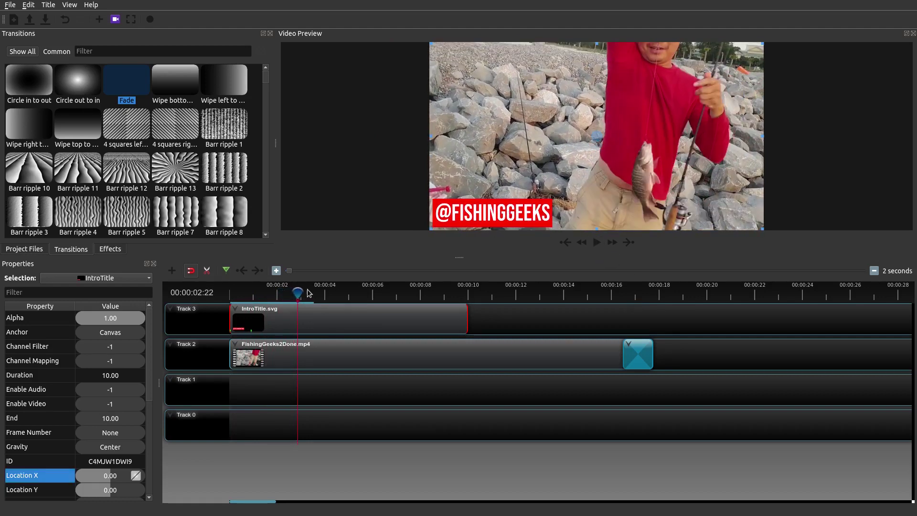
{"action": "left_click_drag", "start_coordinate": [298, 293], "coordinate": [230, 292]}
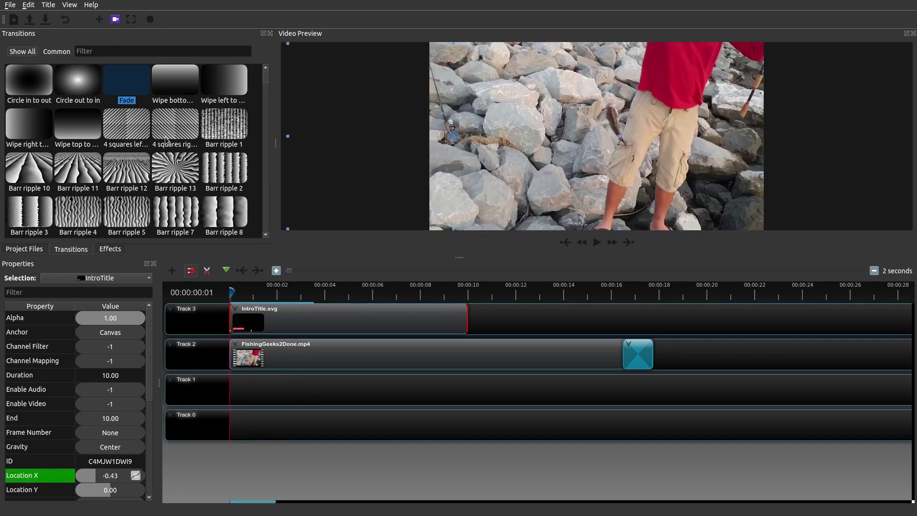
Add a Big losange transition about 0.98 seconds long at the start of the IntroTitle clip and preview it.
{"action": "scroll", "coordinate": [166, 142], "scroll_direction": "down", "scroll_amount": 3}
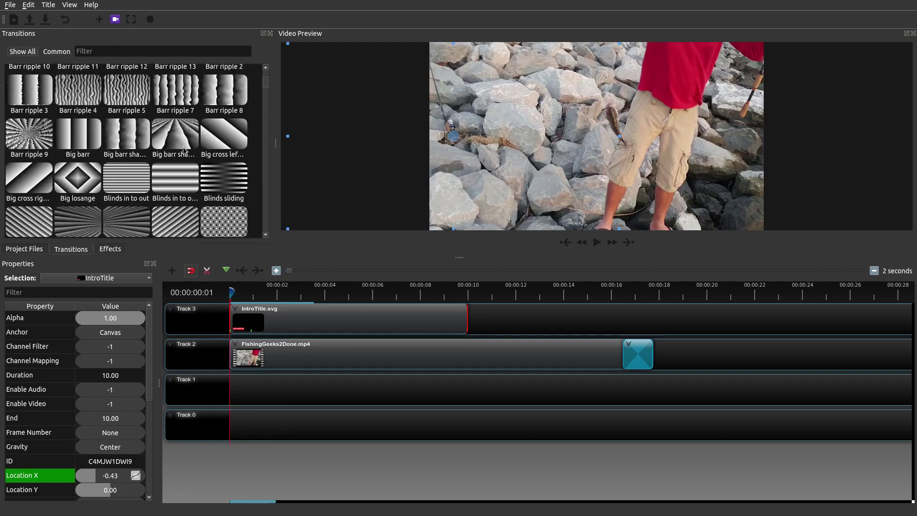
{"action": "scroll", "coordinate": [184, 150], "scroll_direction": "up", "scroll_amount": 3}
{"action": "scroll", "coordinate": [180, 152], "scroll_direction": "down", "scroll_amount": 3}
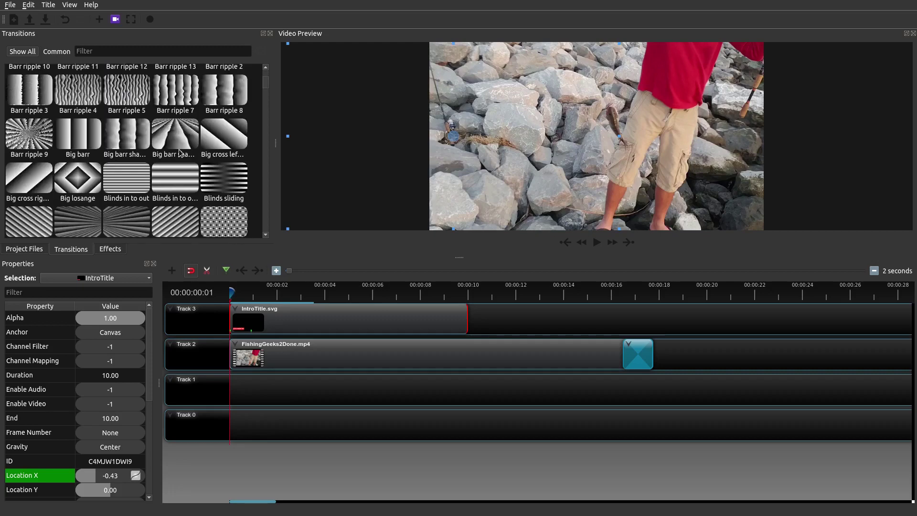
{"action": "left_click", "coordinate": [58, 191]}
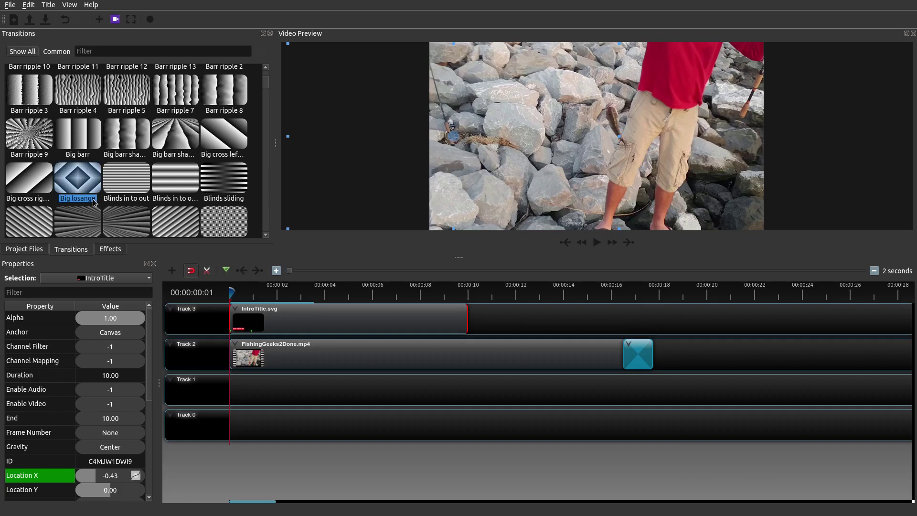
{"action": "left_click_drag", "start_coordinate": [88, 179], "coordinate": [236, 323]}
{"action": "left_click_drag", "start_coordinate": [467, 319], "coordinate": [252, 320]}
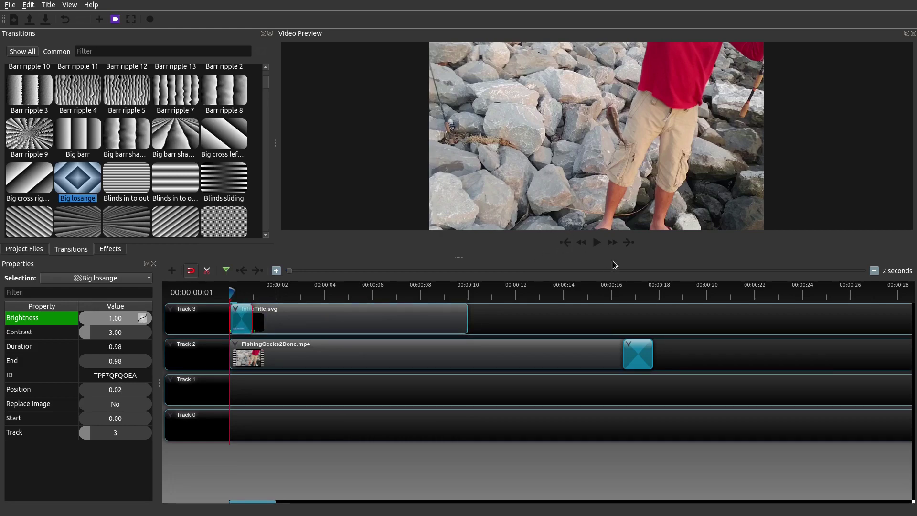
{"action": "left_click", "coordinate": [597, 243]}
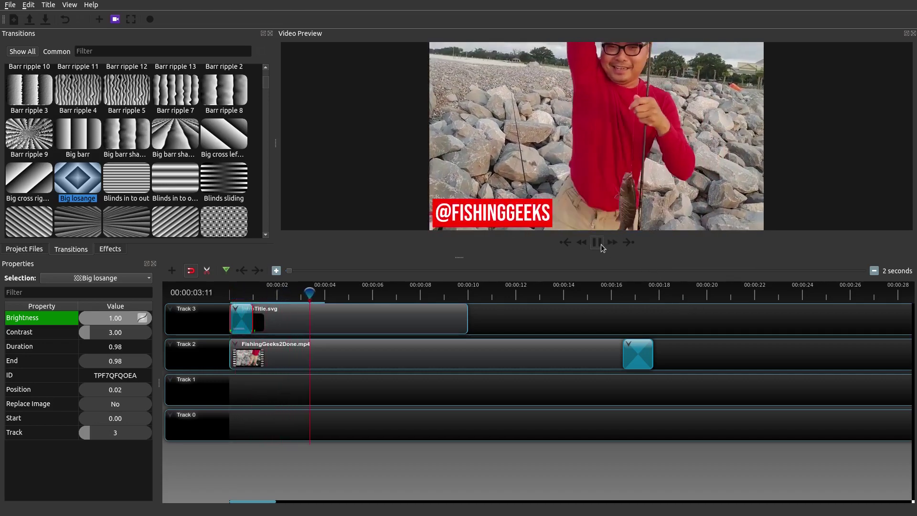
{"action": "left_click", "coordinate": [598, 244]}
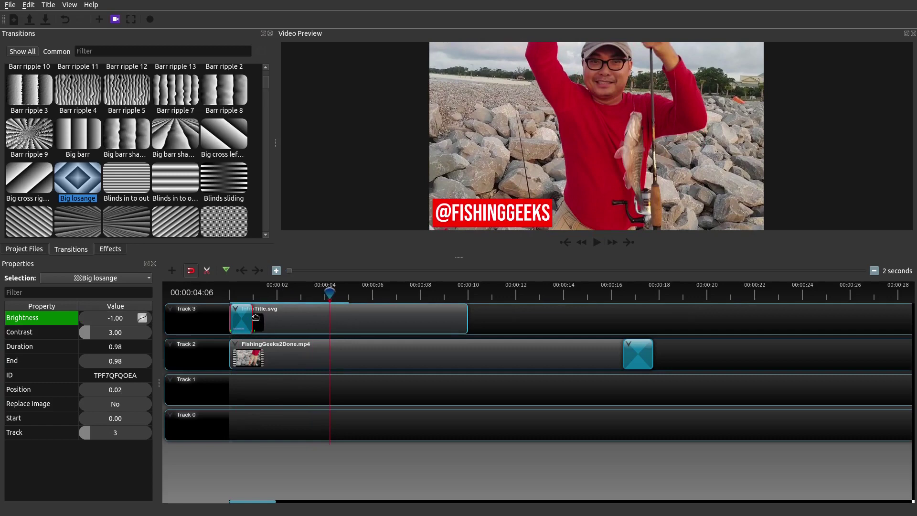
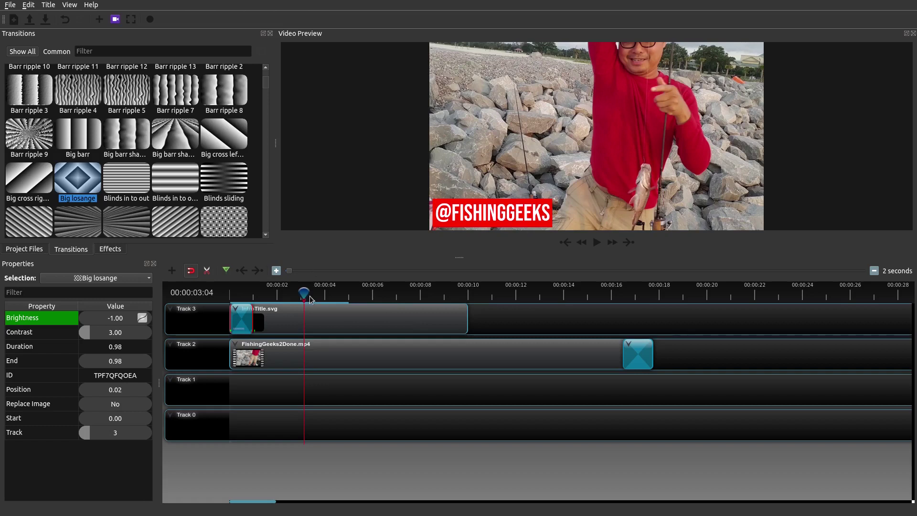
Add a Blinds sliding transition about 1.16 seconds long to the IntroTitle clip near 00:00:03:04 and preview it.
{"action": "left_click", "coordinate": [216, 180]}
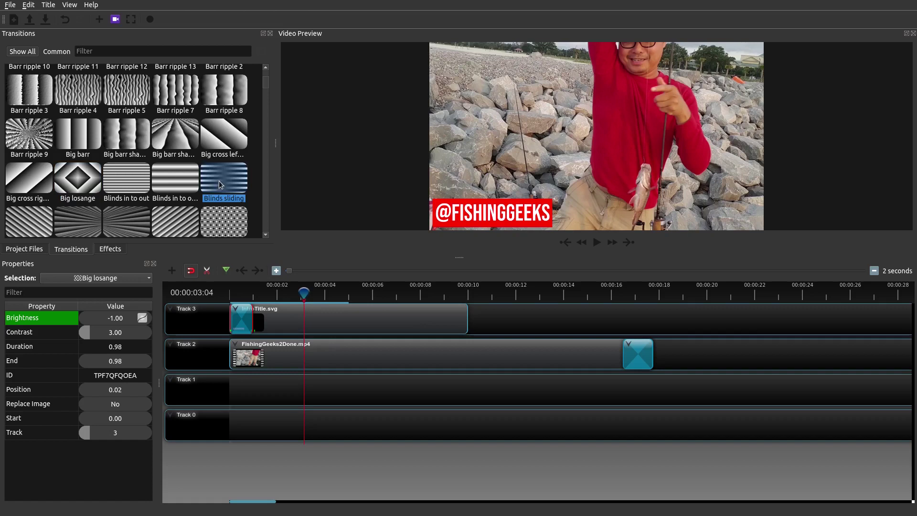
{"action": "left_click_drag", "start_coordinate": [219, 184], "coordinate": [305, 319]}
{"action": "left_click_drag", "start_coordinate": [545, 325], "coordinate": [331, 318]}
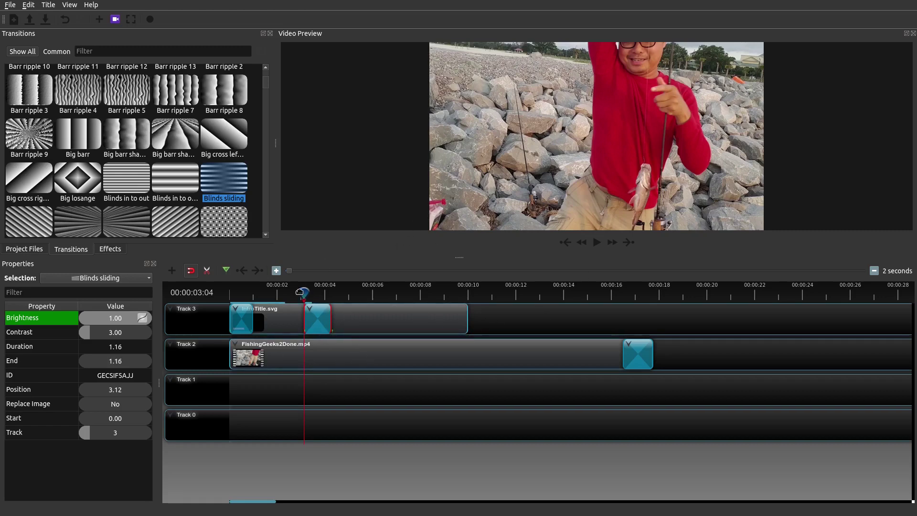
{"action": "left_click_drag", "start_coordinate": [303, 292], "coordinate": [294, 292]}
{"action": "left_click", "coordinate": [597, 242]}
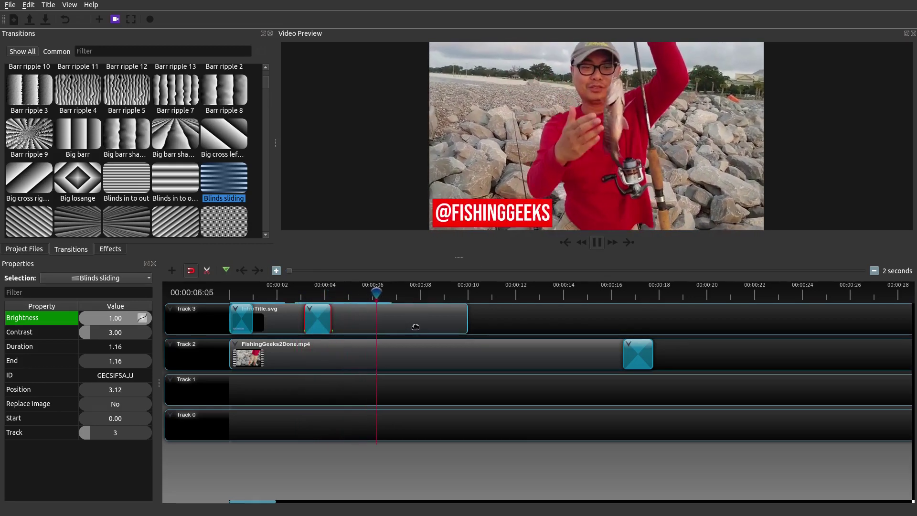
{"action": "key", "text": "space"}
{"action": "left_click_drag", "start_coordinate": [364, 295], "coordinate": [292, 295]}
Reverse the Blinds sliding transition on the IntroTitle clip and preview the result from just before it.
{"action": "right_click", "coordinate": [320, 317]}
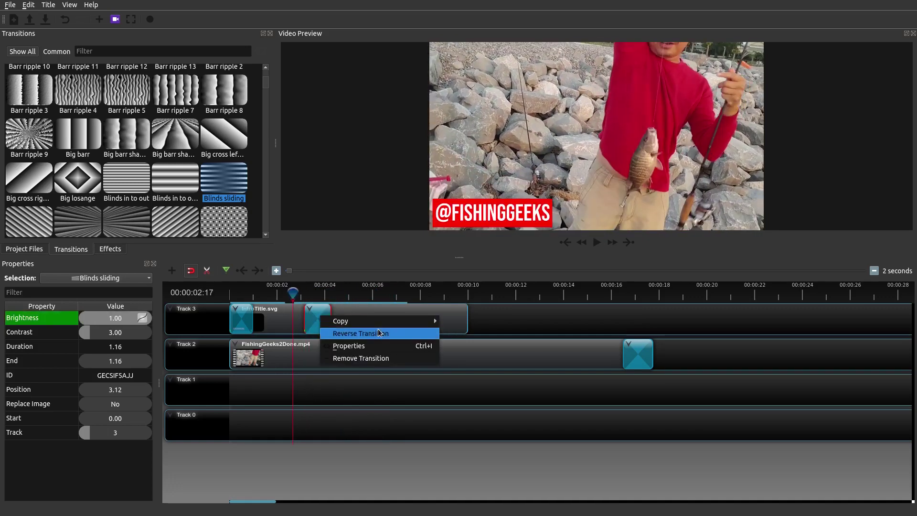
{"action": "left_click", "coordinate": [361, 333]}
{"action": "left_click_drag", "start_coordinate": [291, 294], "coordinate": [276, 293]}
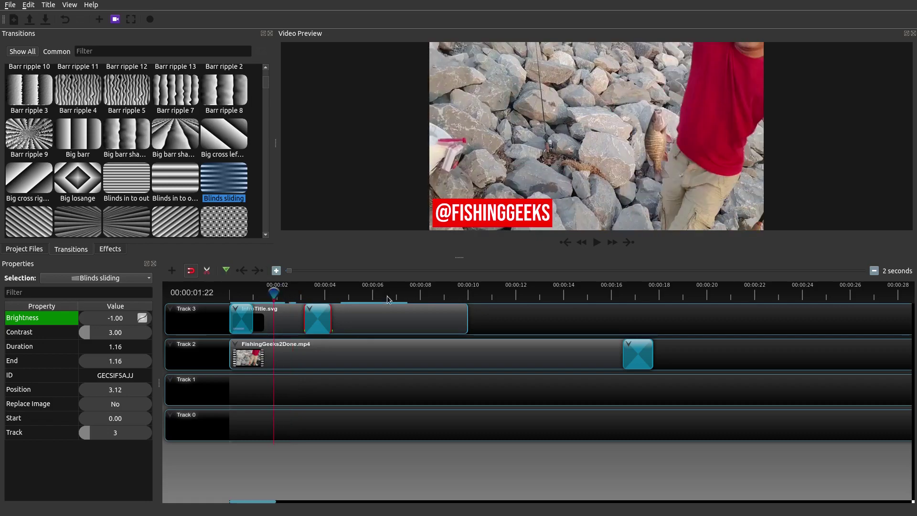
{"action": "left_click", "coordinate": [597, 242]}
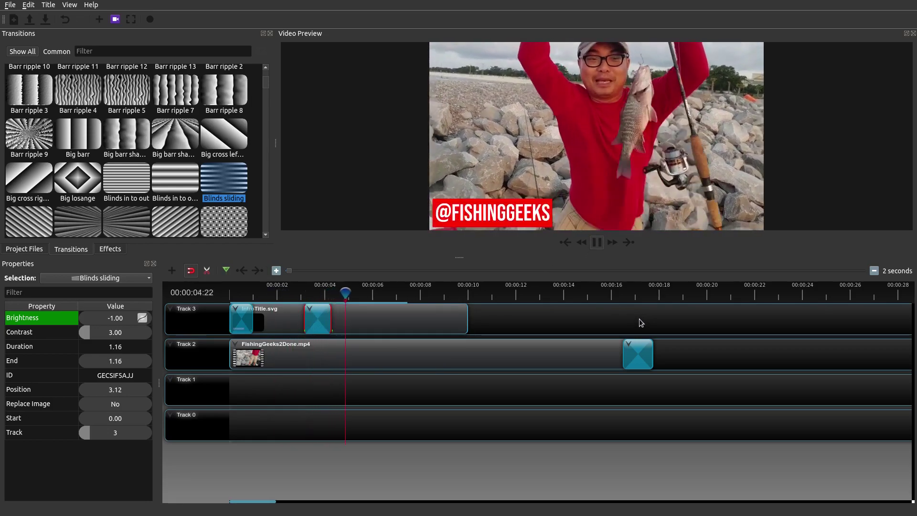
{"action": "key", "text": "space"}
{"action": "left_click_drag", "start_coordinate": [351, 292], "coordinate": [283, 294]}
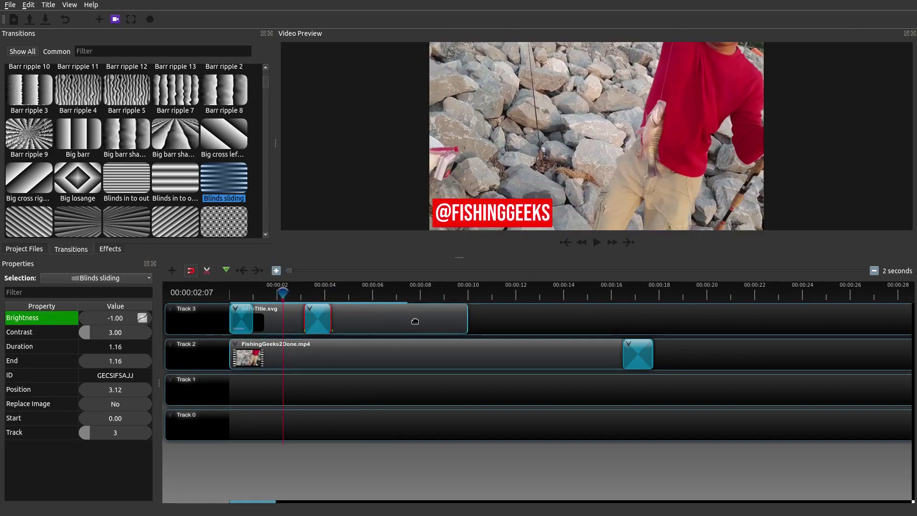
Slice off and delete the IntroTitle portion after the Blinds sliding transition, and extend that transition to about 1.34 seconds.
{"action": "left_click", "coordinate": [208, 271]}
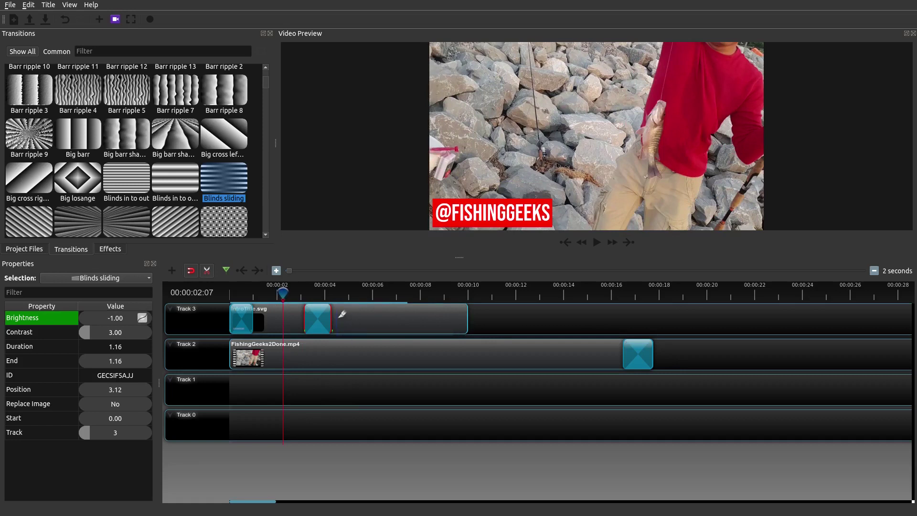
{"action": "left_click", "coordinate": [380, 313]}
{"action": "left_click", "coordinate": [210, 273]}
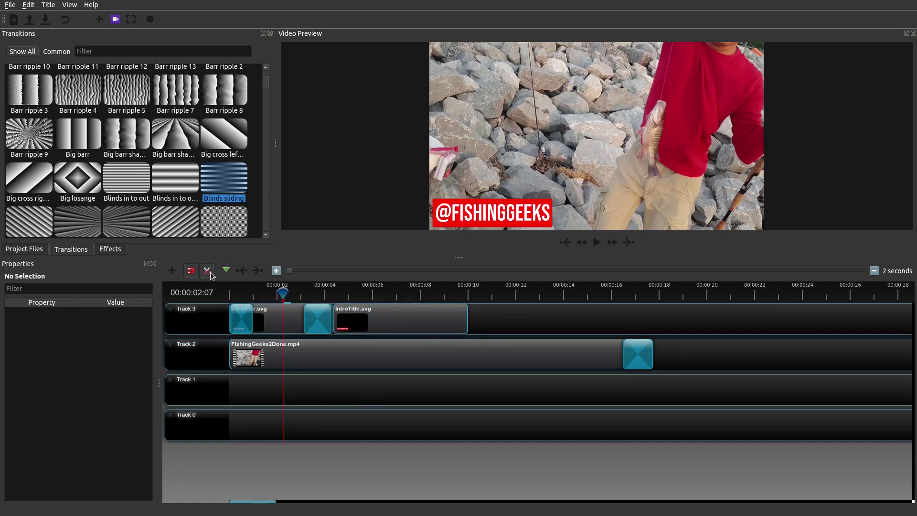
{"action": "left_click", "coordinate": [425, 329]}
{"action": "key", "text": "Delete"}
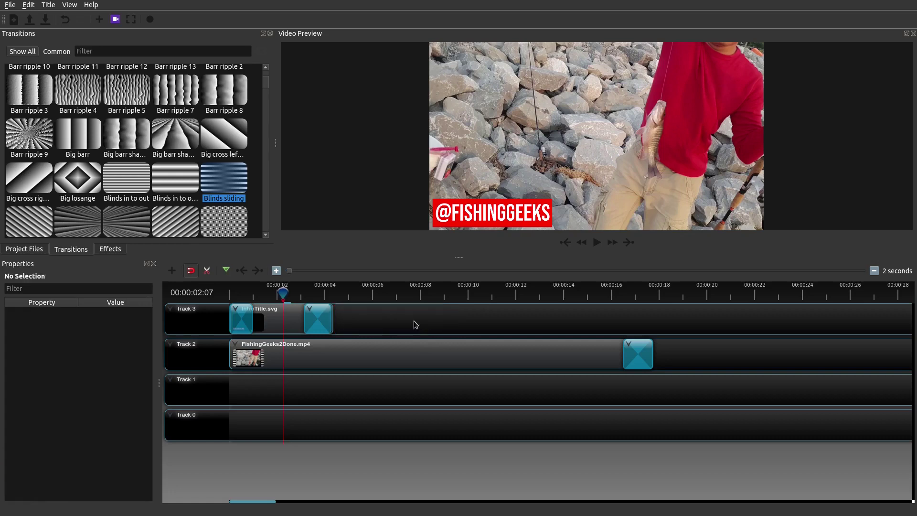
{"action": "left_click", "coordinate": [330, 320]}
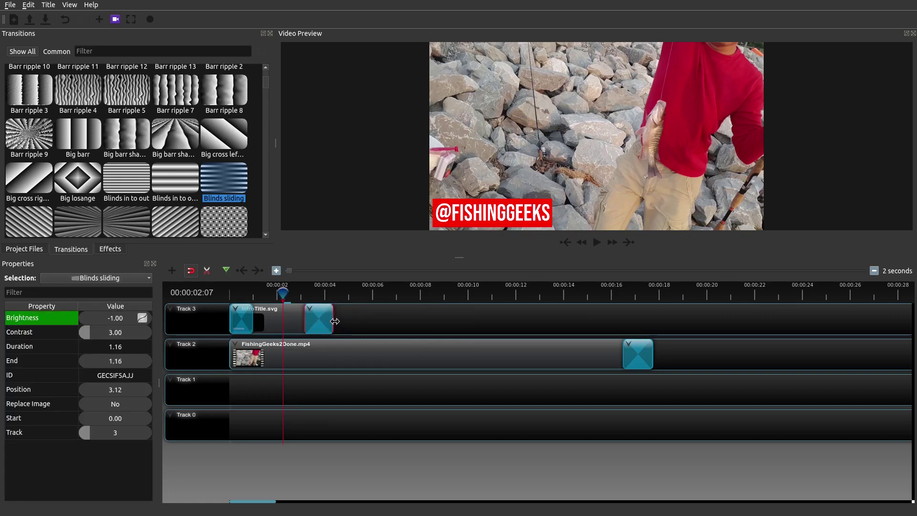
{"action": "left_click_drag", "start_coordinate": [335, 321], "coordinate": [339, 321]}
Play the timeline from the start to preview both title transitions, and return to the project files.
{"action": "left_click", "coordinate": [568, 241]}
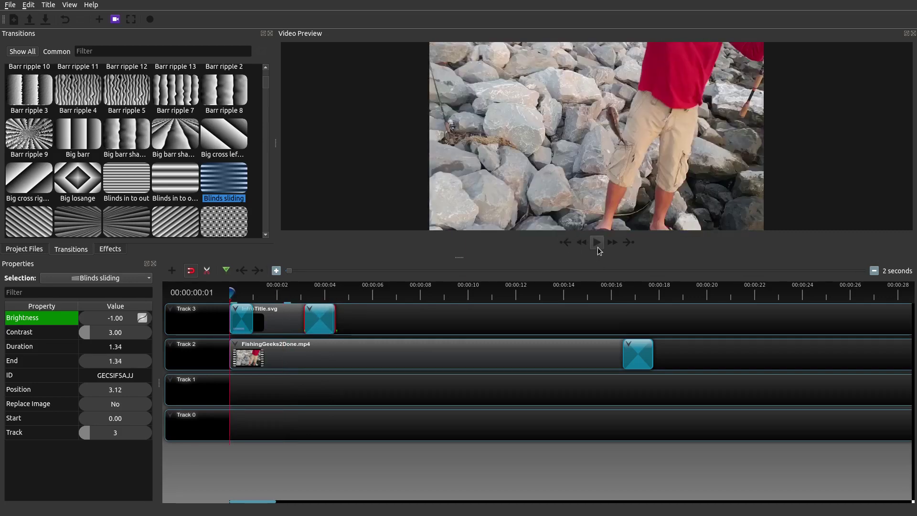
{"action": "left_click", "coordinate": [596, 242]}
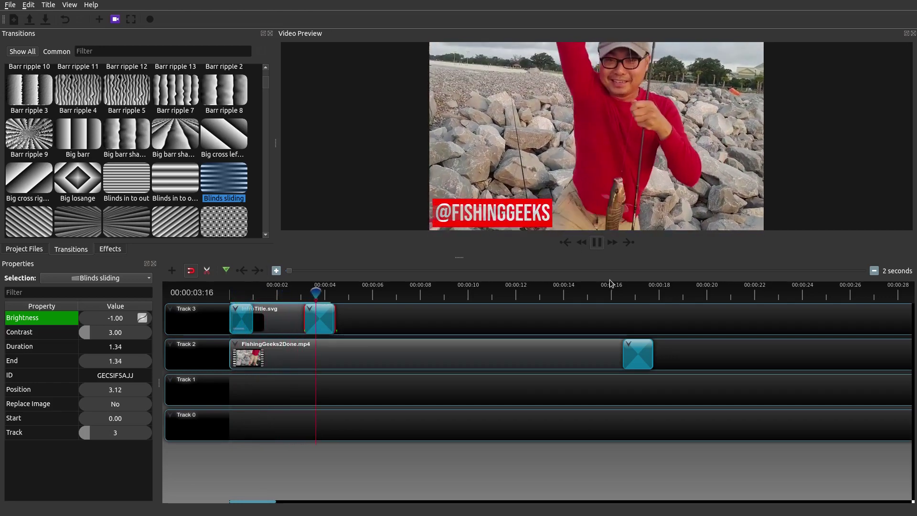
{"action": "key", "text": "space"}
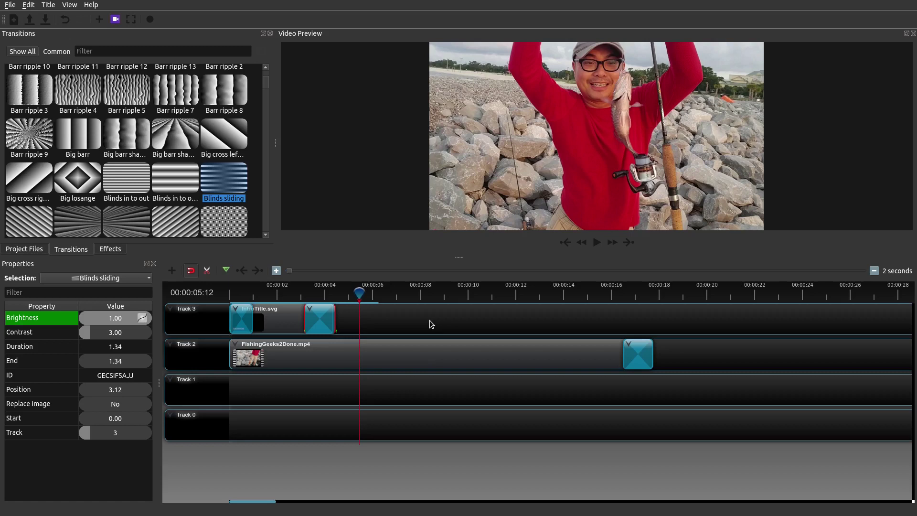
{"action": "left_click", "coordinate": [27, 249]}
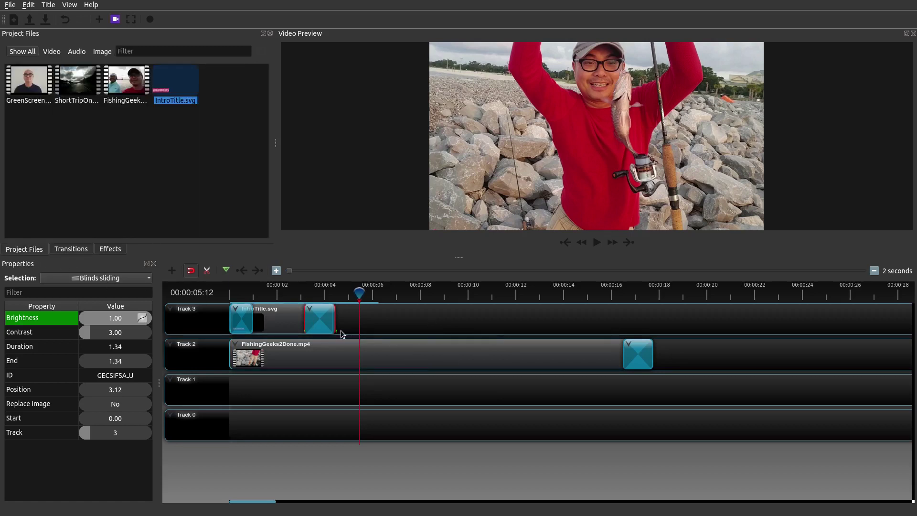
Move the playhead back to the end of the IntroTitle clip on Track 3, at 00:00:04:12.
{"action": "mouse_move", "coordinate": [342, 295]}
{"action": "left_mouse_down"}
{"action": "mouse_move", "coordinate": [309, 297]}
{"action": "mouse_move", "coordinate": [335, 298]}
{"action": "left_mouse_up"}
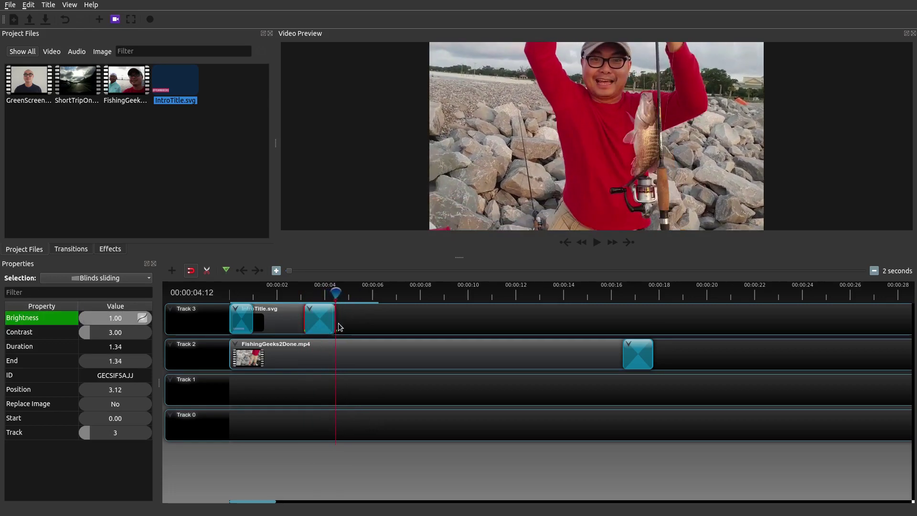
{"action": "left_click", "coordinate": [203, 158]}
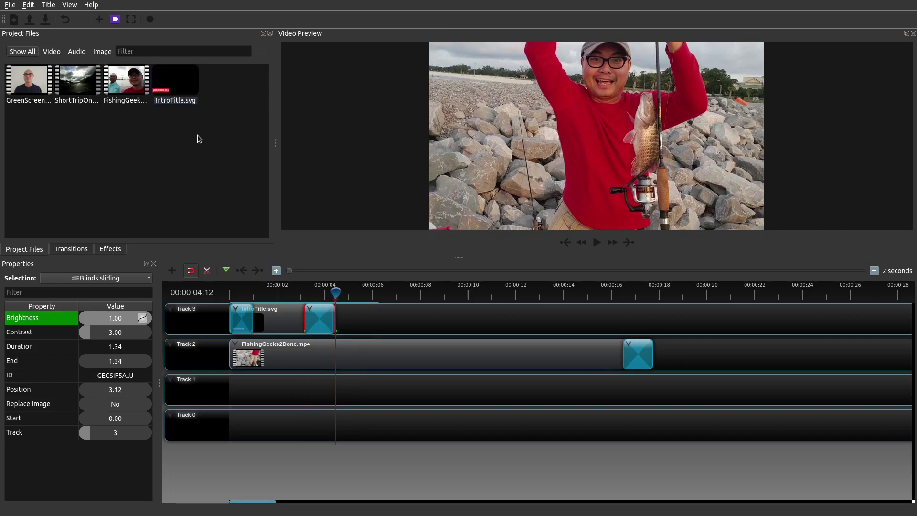
{"action": "mouse_move", "coordinate": [331, 292]}
{"action": "left_mouse_down"}
{"action": "mouse_move", "coordinate": [309, 293]}
{"action": "mouse_move", "coordinate": [335, 298]}
{"action": "left_mouse_up"}
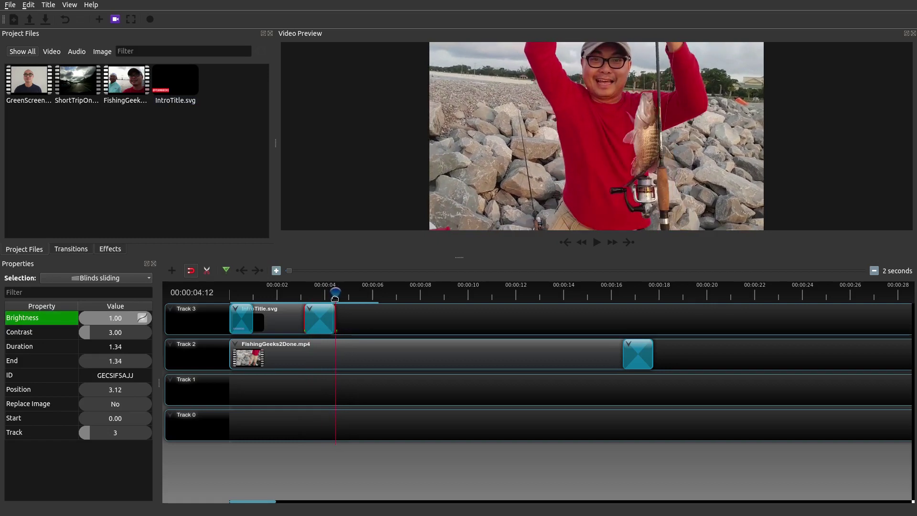
Duplicate the IntroTitle.svg title and open the copy in the advanced editor, Inkscape.
{"action": "right_click", "coordinate": [177, 90]}
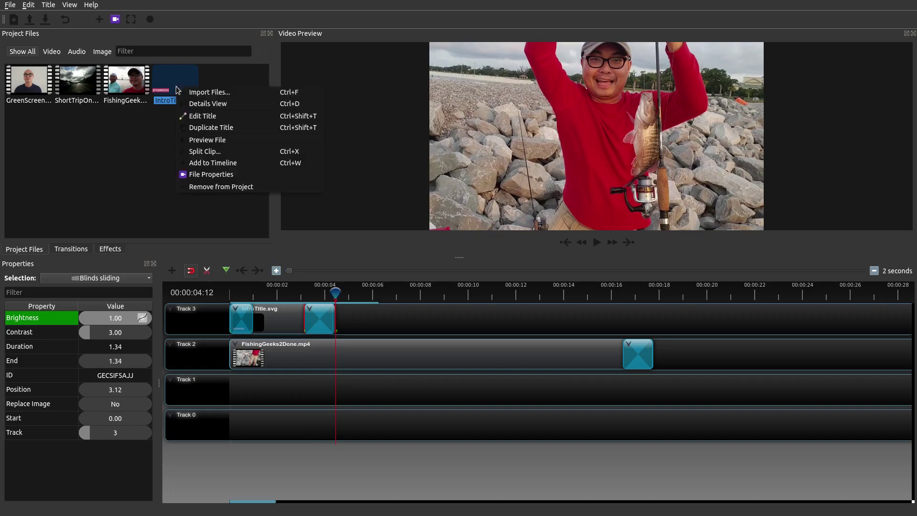
{"action": "left_click", "coordinate": [221, 128]}
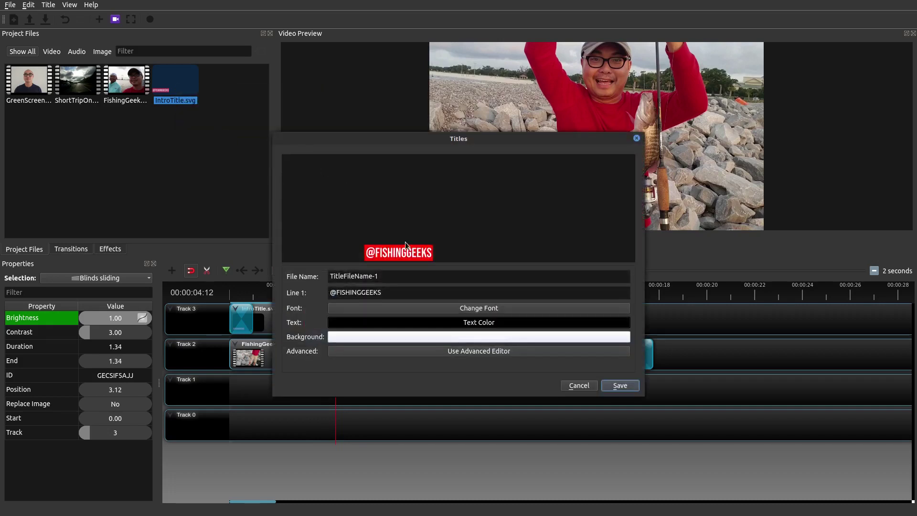
{"action": "left_click", "coordinate": [460, 351]}
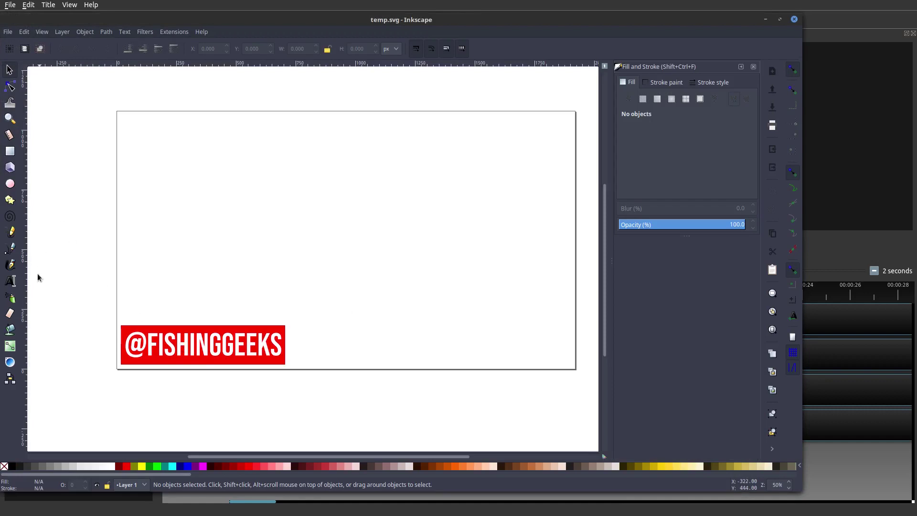
Replace the word FISHINGGEEKS in the duplicated title's text with SUB using the Text tool.
{"action": "left_click", "coordinate": [10, 281]}
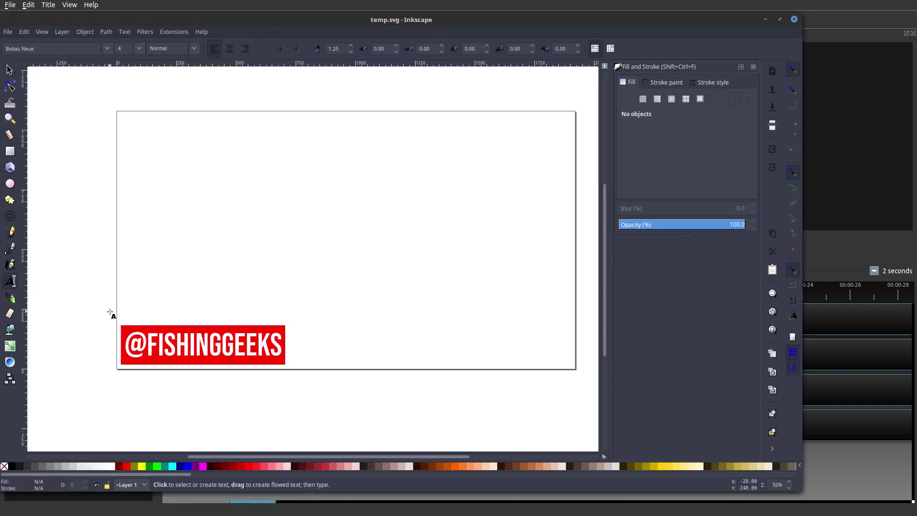
{"action": "double_click", "coordinate": [163, 341]}
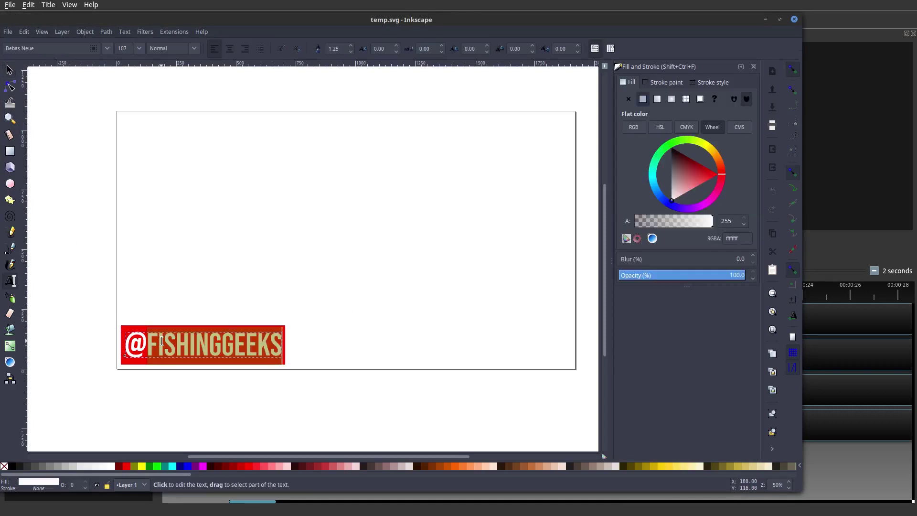
{"action": "type", "text": "SUB"}
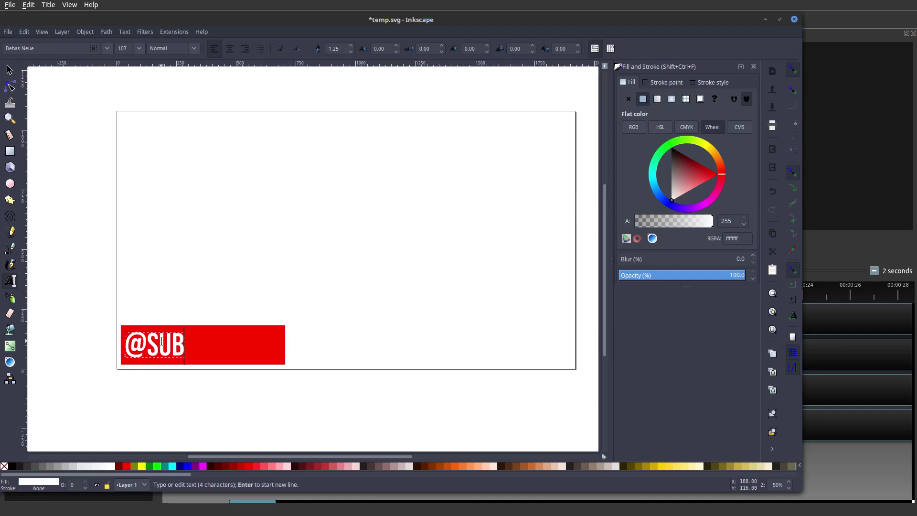